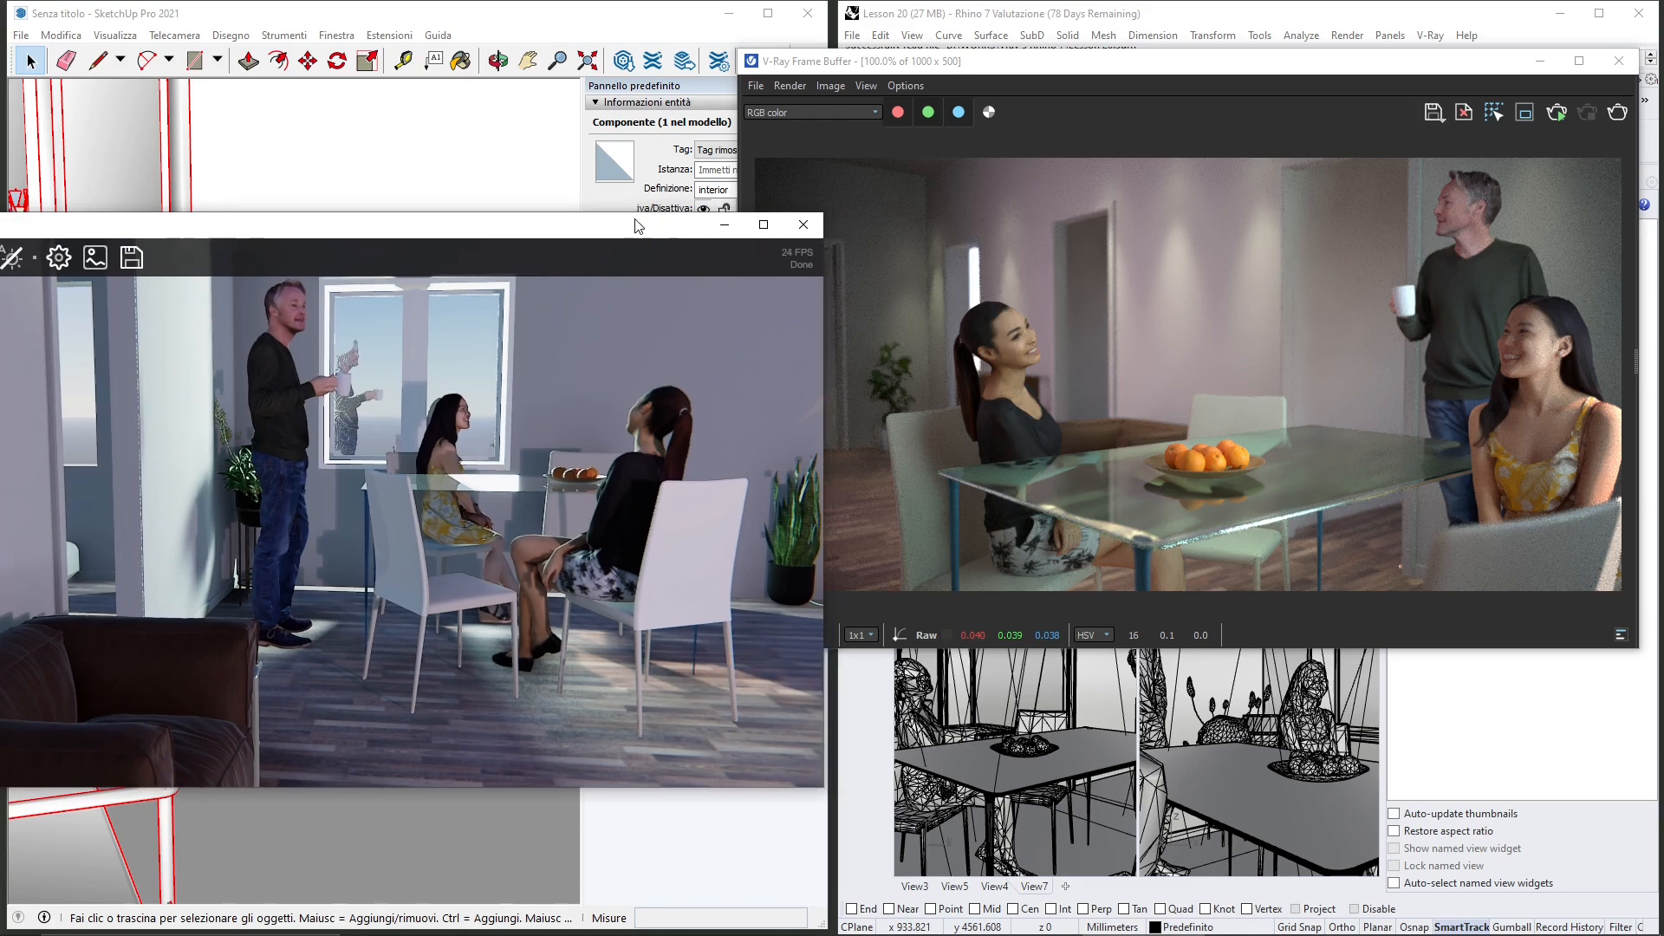
Step: Reposition the preview windows and orbit and zoom out the SketchUp V-Ray Vision view of the dining room
{"action": "mouse_move", "coordinate": [625, 223]}
{"action": "left_mouse_down"}
{"action": "mouse_move", "coordinate": [622, 188]}
{"action": "mouse_move", "coordinate": [632, 217]}
{"action": "left_mouse_up"}
{"action": "left_click_drag", "start_coordinate": [1068, 68], "coordinate": [1073, 69]}
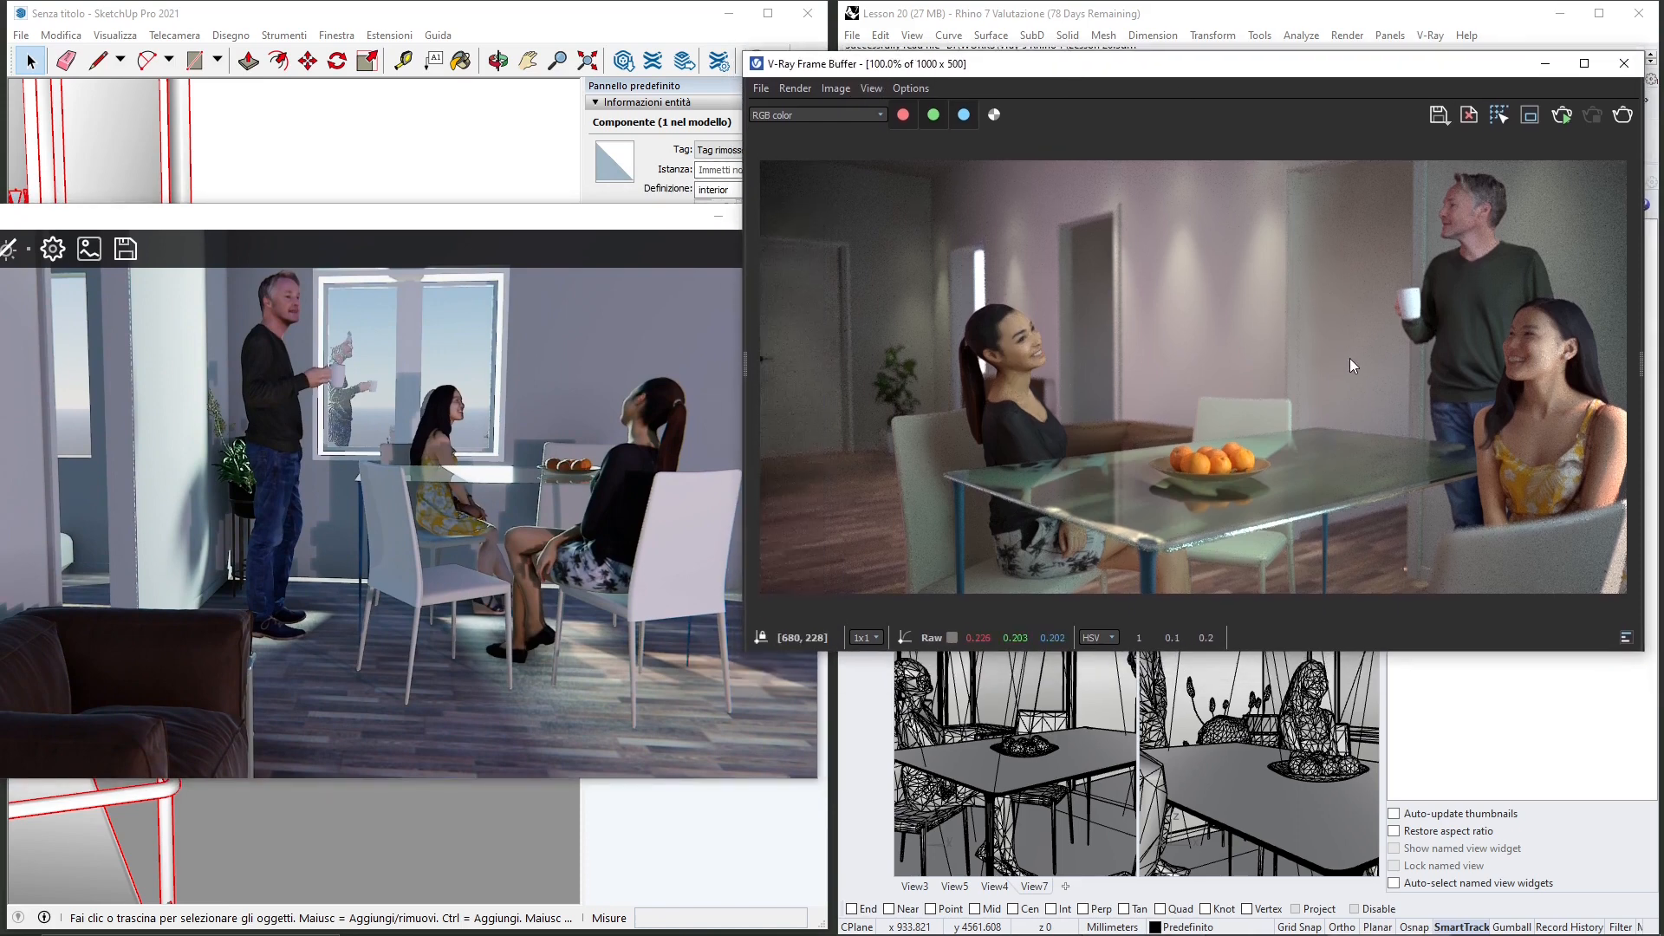
{"action": "left_click_drag", "start_coordinate": [559, 230], "coordinate": [566, 230]}
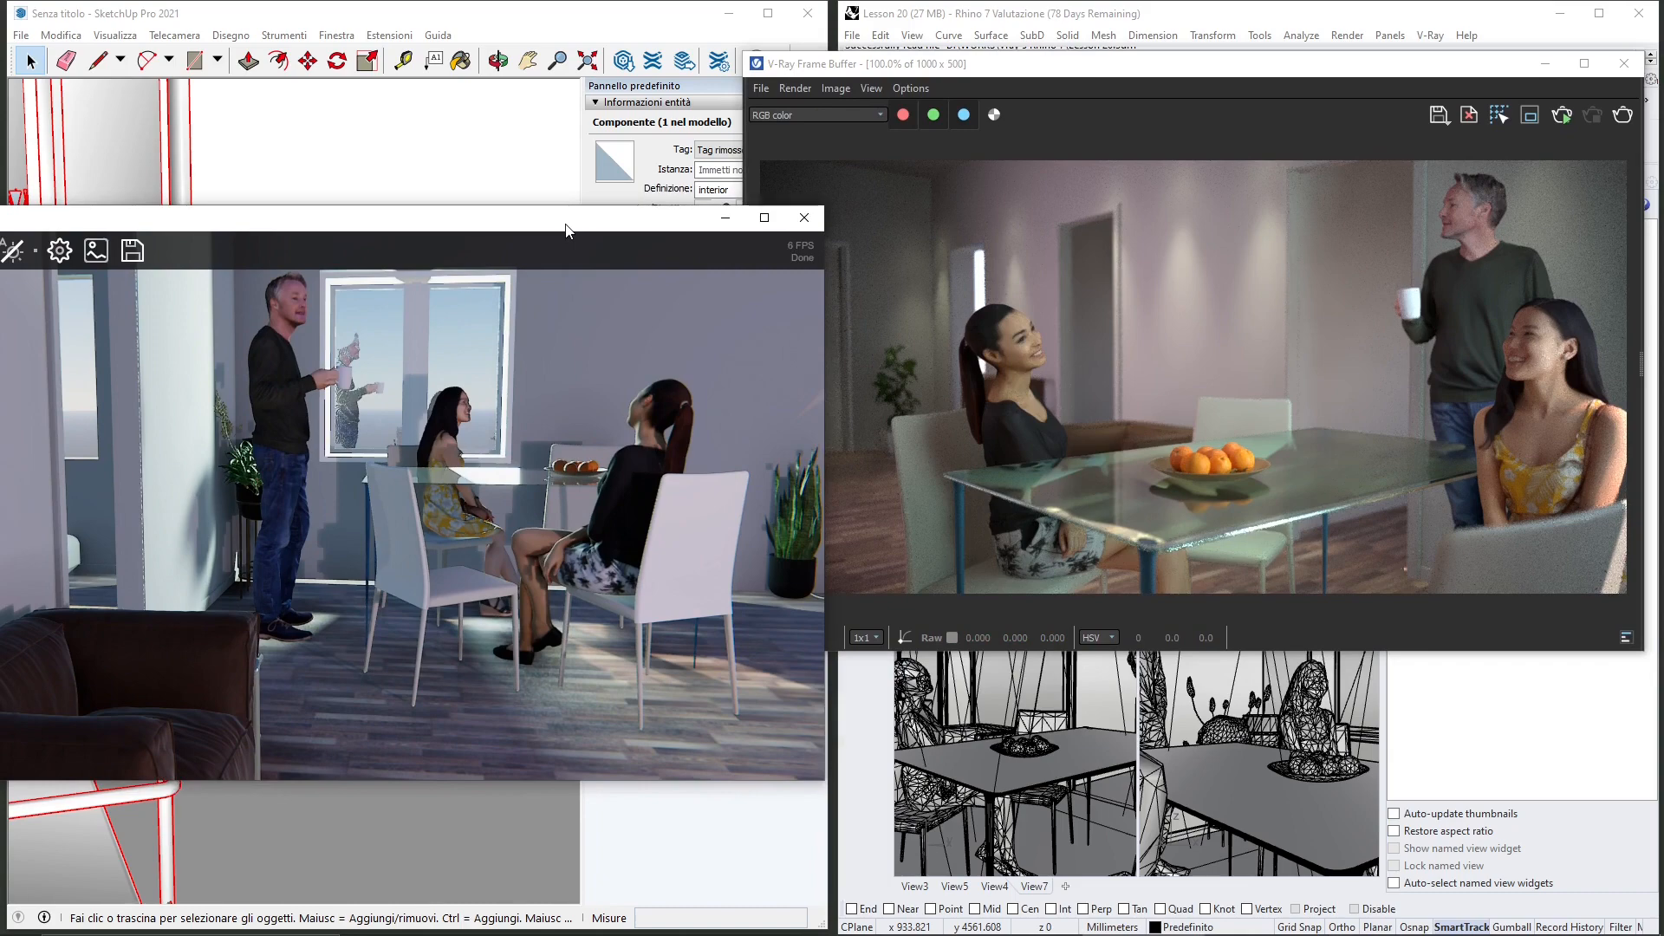
{"action": "left_click_drag", "start_coordinate": [449, 504], "coordinate": [530, 455]}
{"action": "scroll", "coordinate": [468, 528], "scroll_direction": "down", "scroll_amount": 5}
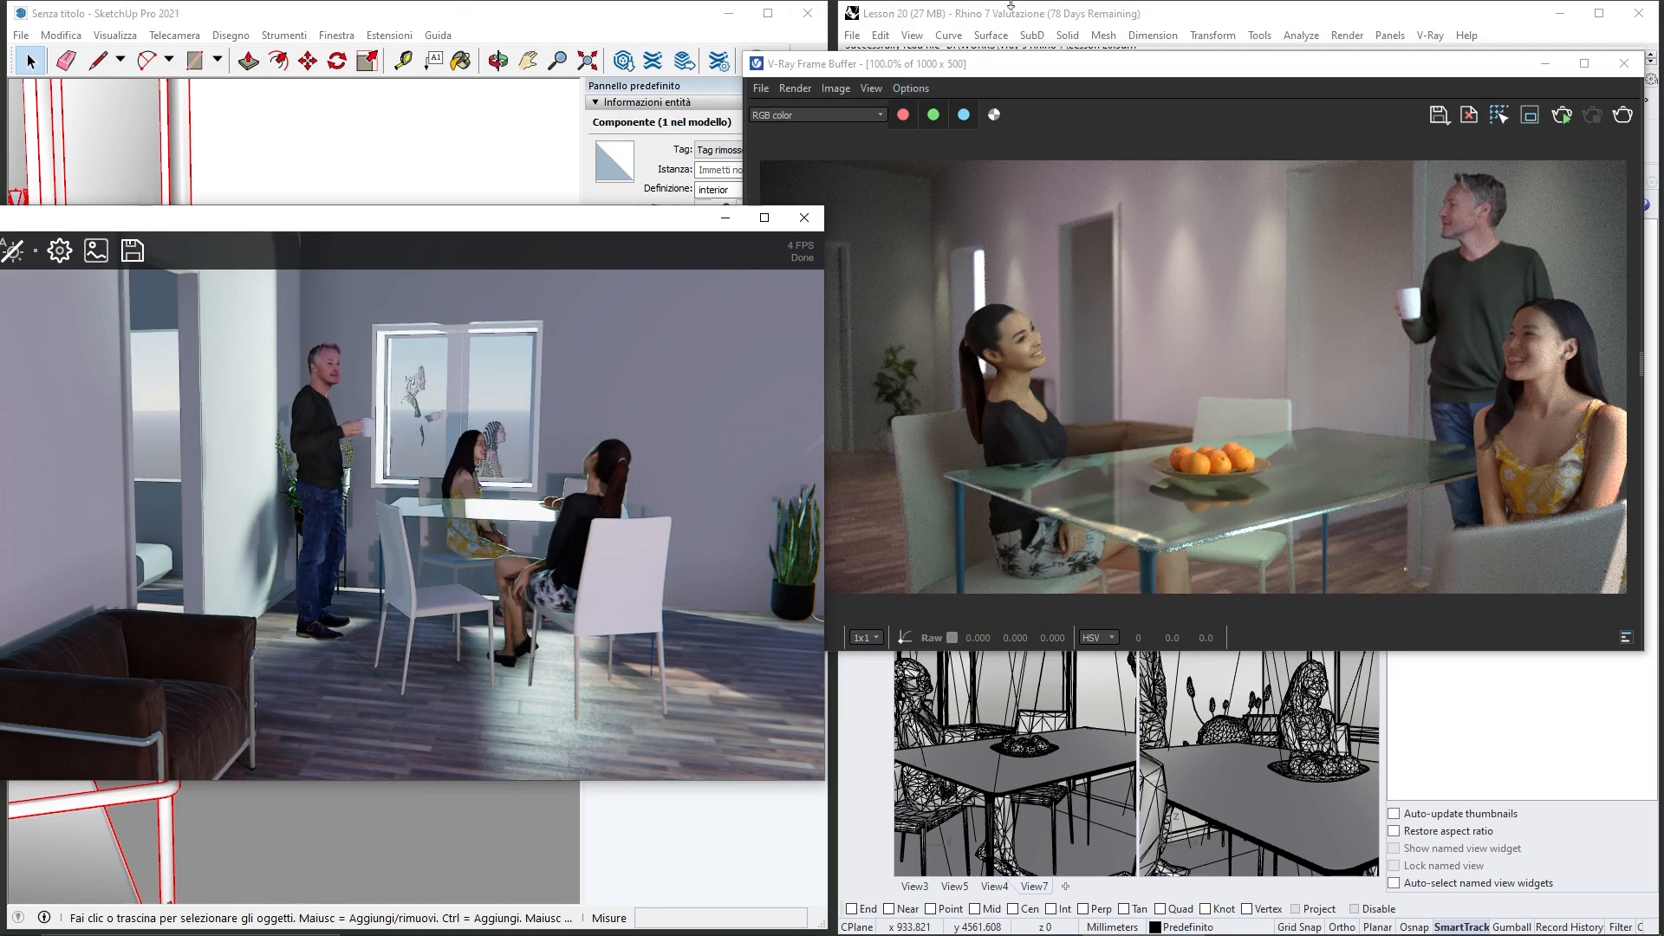
Step: Maximize the Rhino window and close the V-Ray Frame Buffer
{"action": "left_click", "coordinate": [1257, 17]}
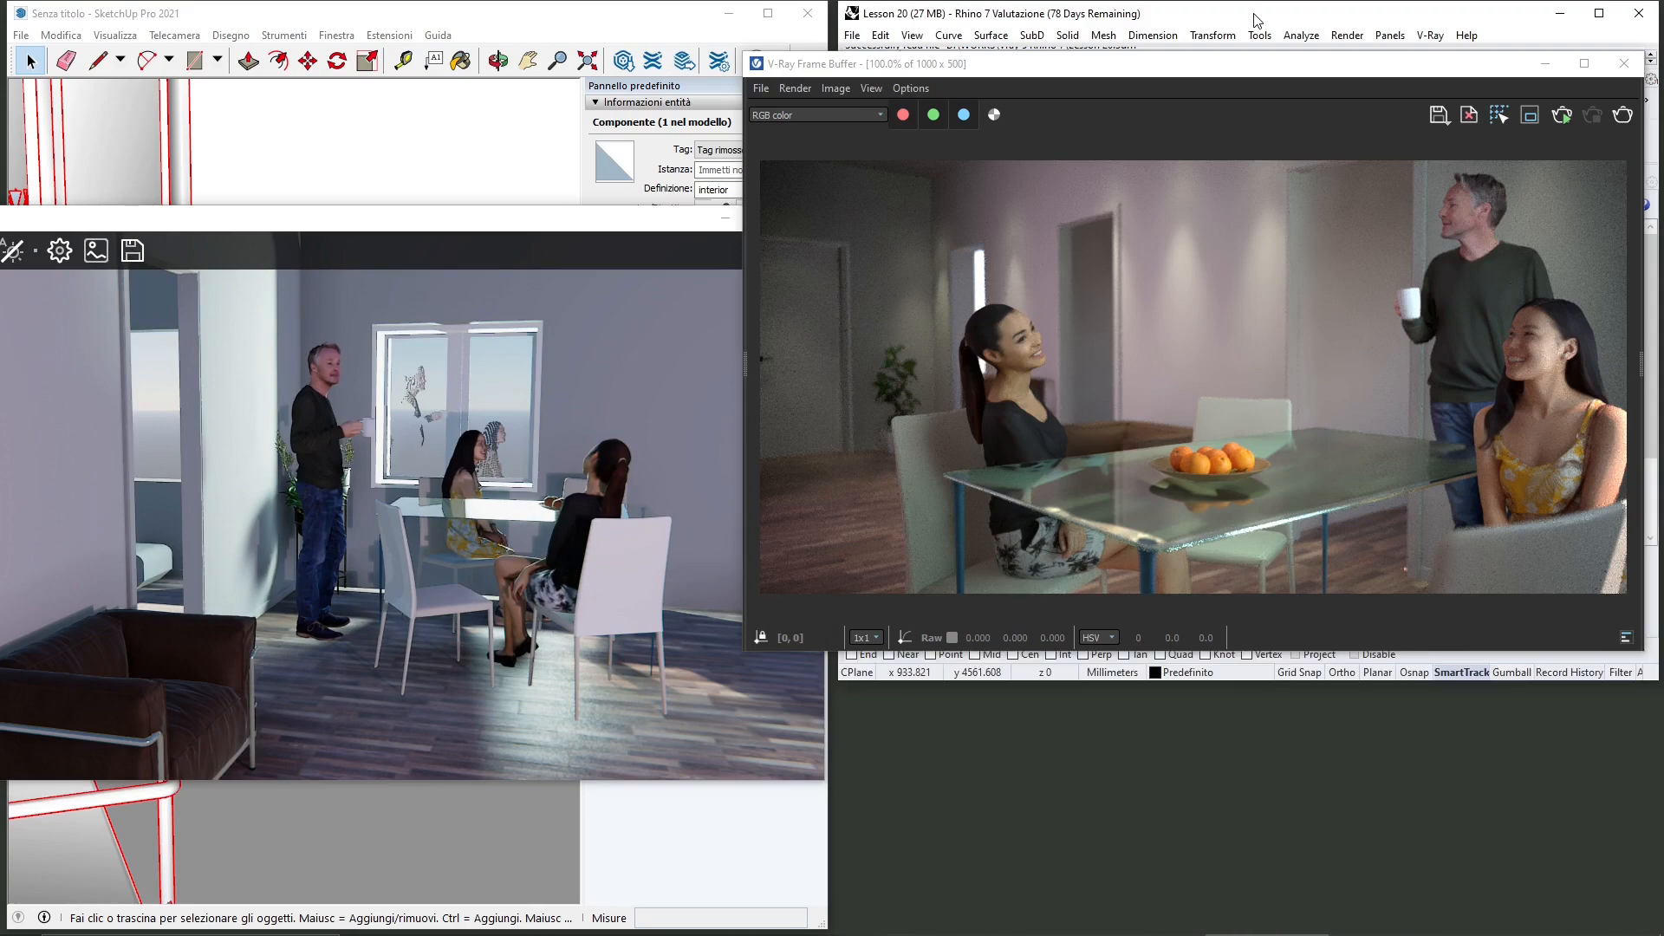
{"action": "double_click", "coordinate": [1257, 18]}
{"action": "left_click_drag", "start_coordinate": [1387, 69], "coordinate": [975, 177]}
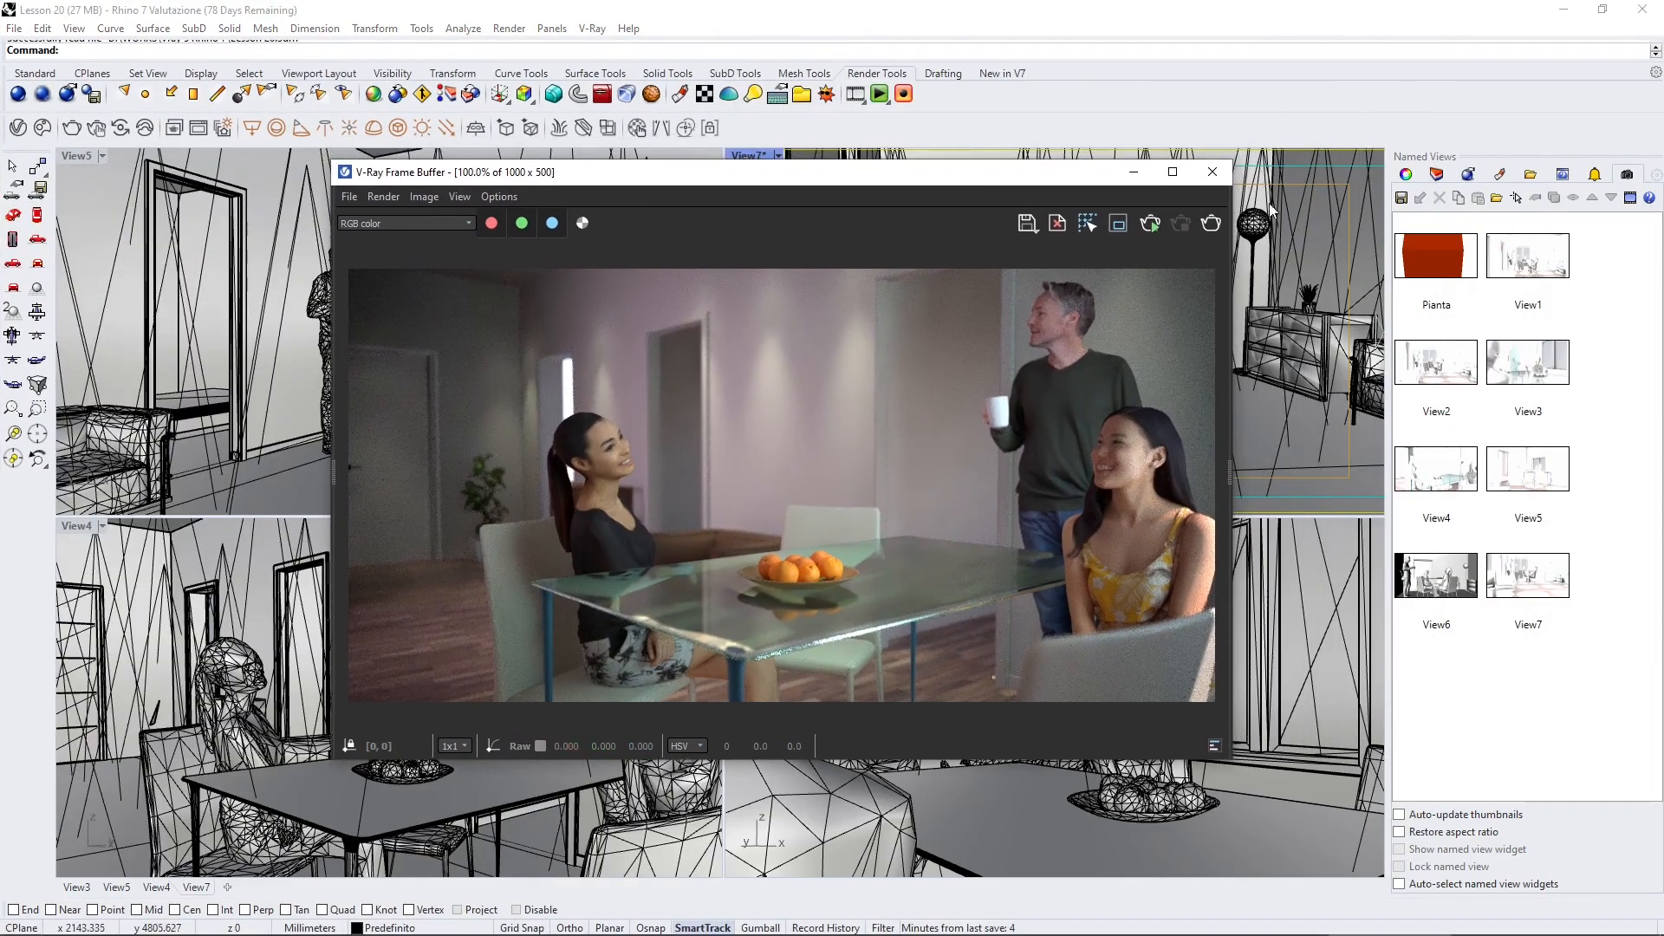
{"action": "left_click", "coordinate": [1212, 172]}
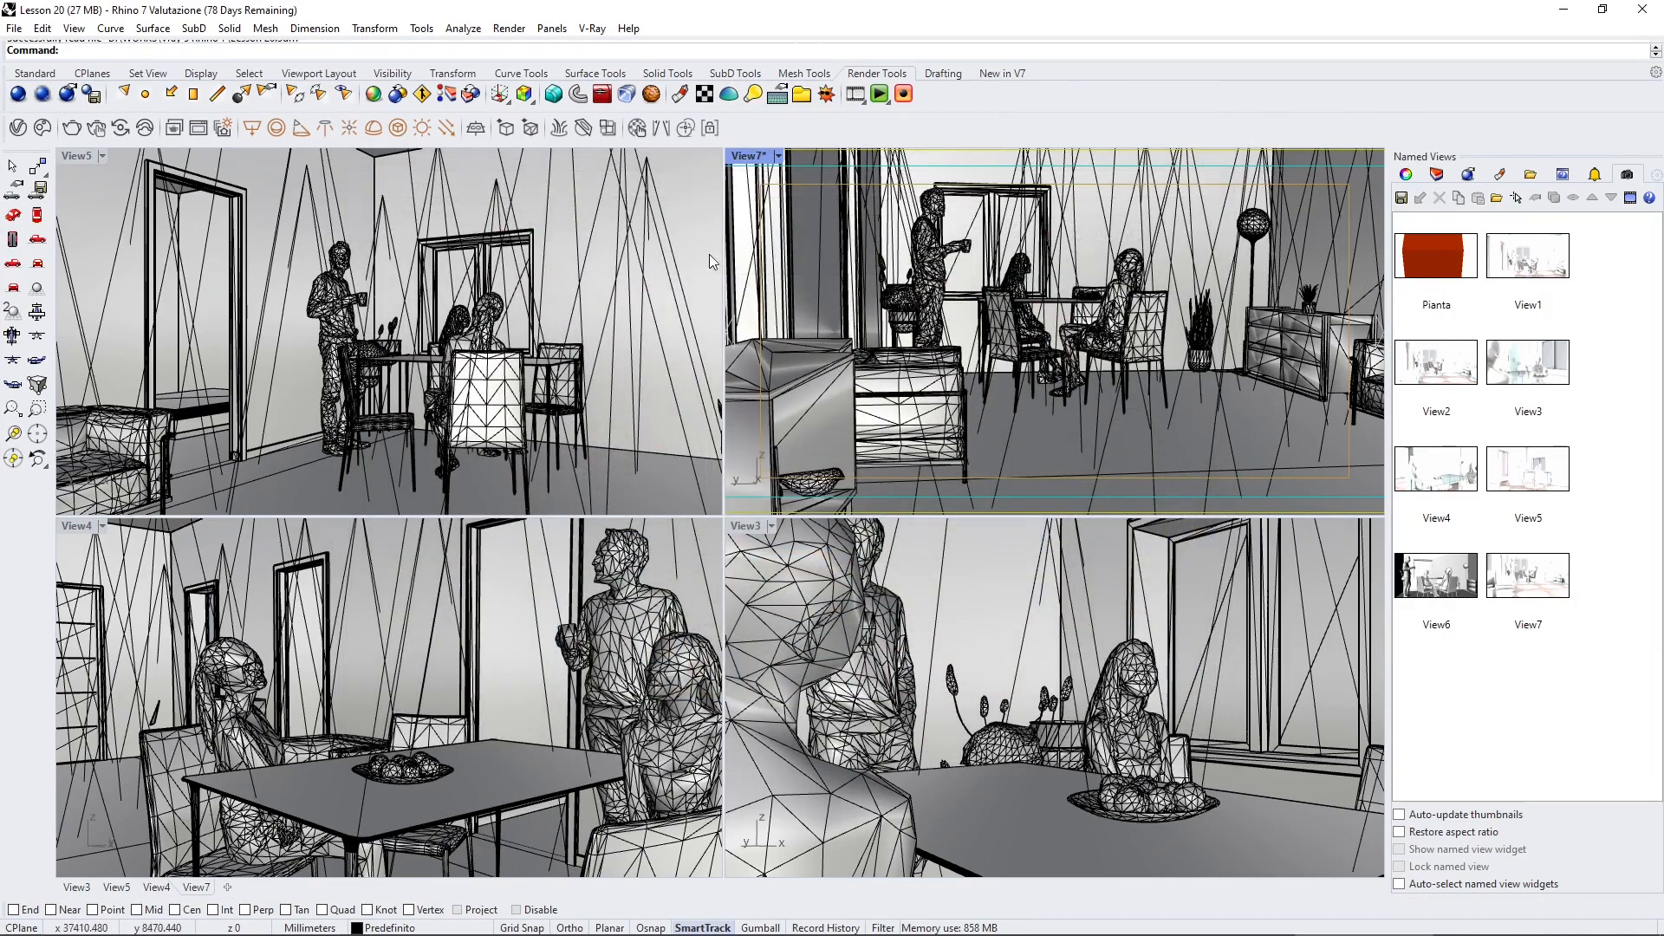
Step: Select an object in the viewports and start Export VRScene from the V-Ray rendering tools
{"action": "left_click", "coordinate": [705, 217]}
{"action": "left_click", "coordinate": [751, 270]}
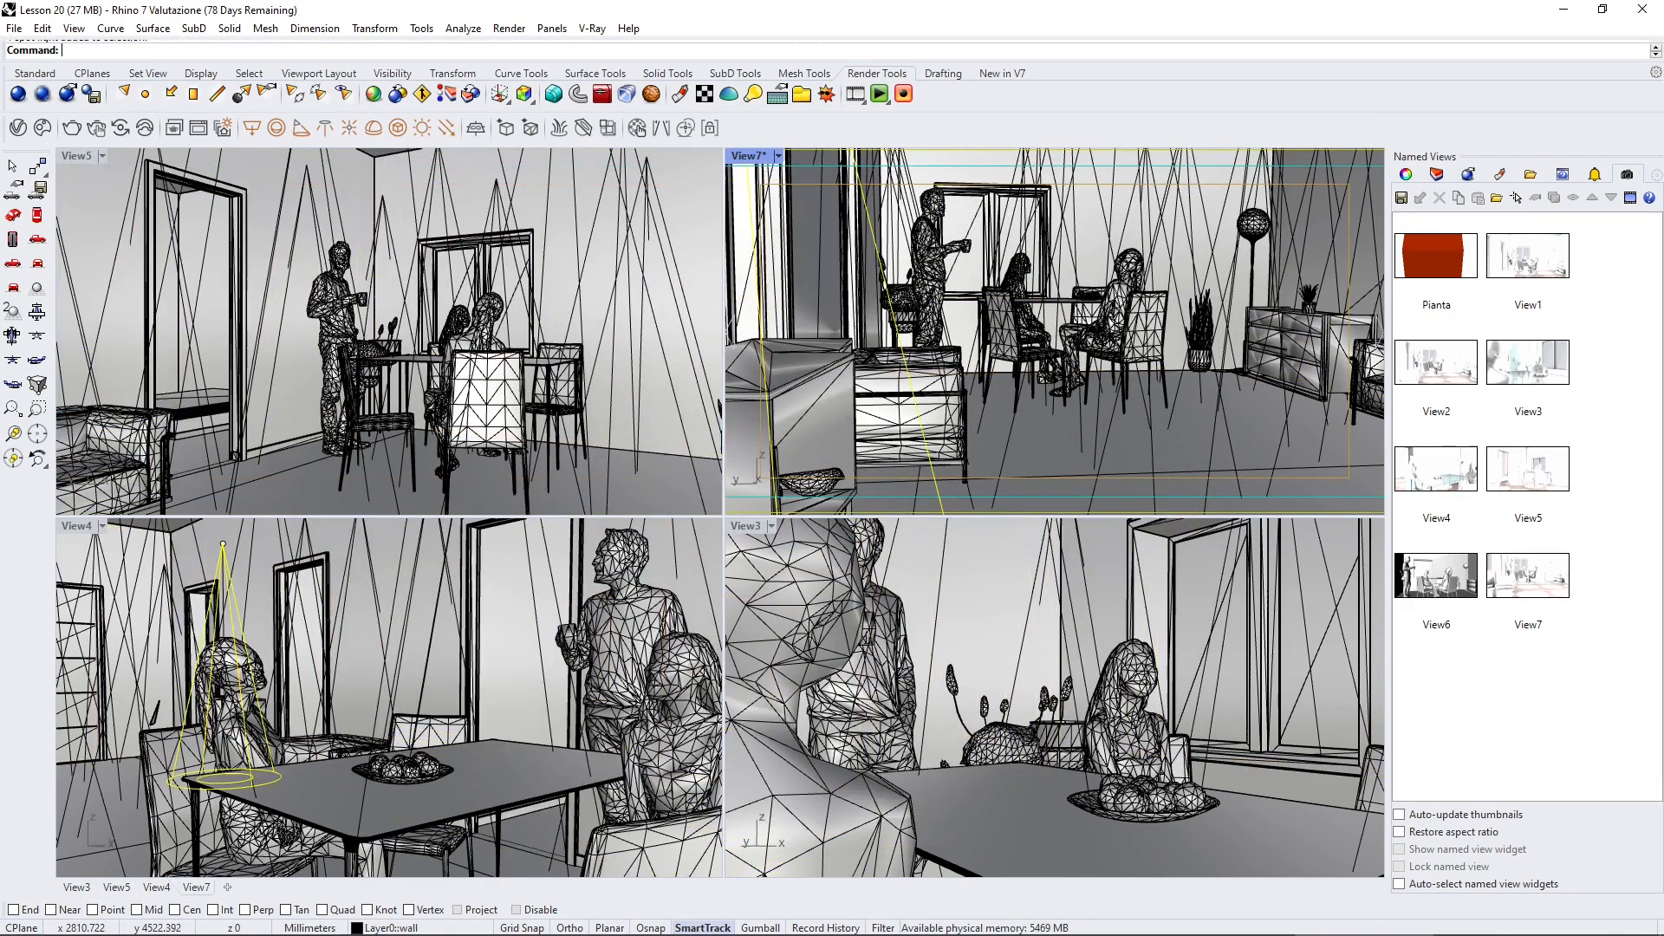
{"action": "left_click", "coordinate": [592, 29]}
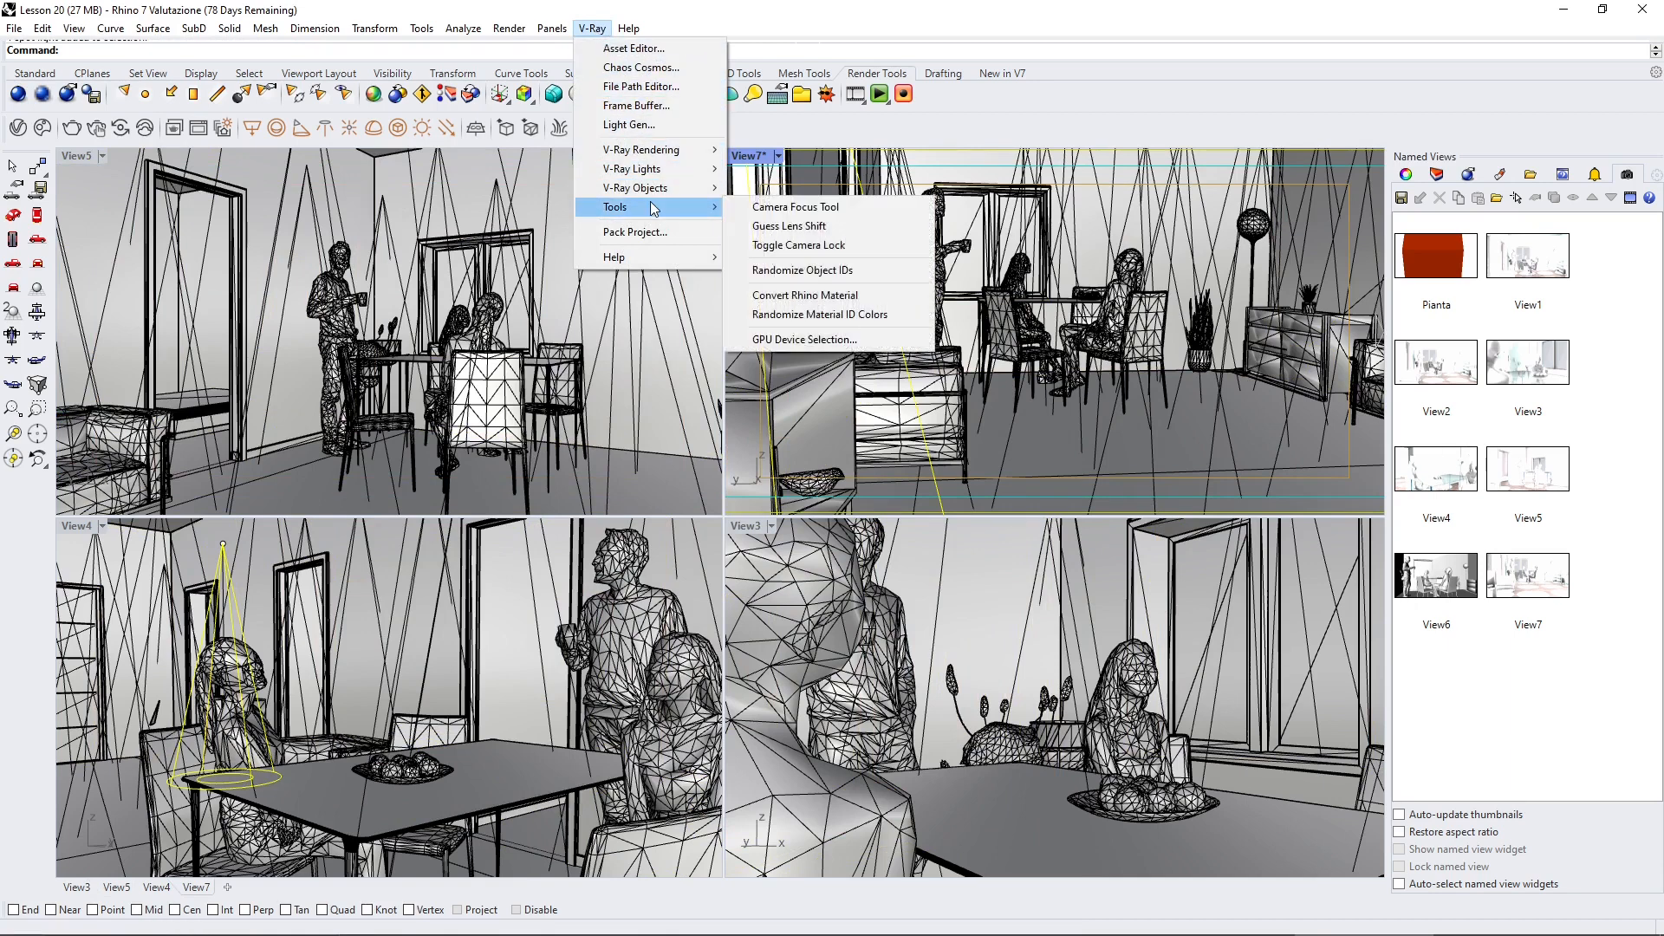
{"action": "mouse_move", "coordinate": [652, 156]}
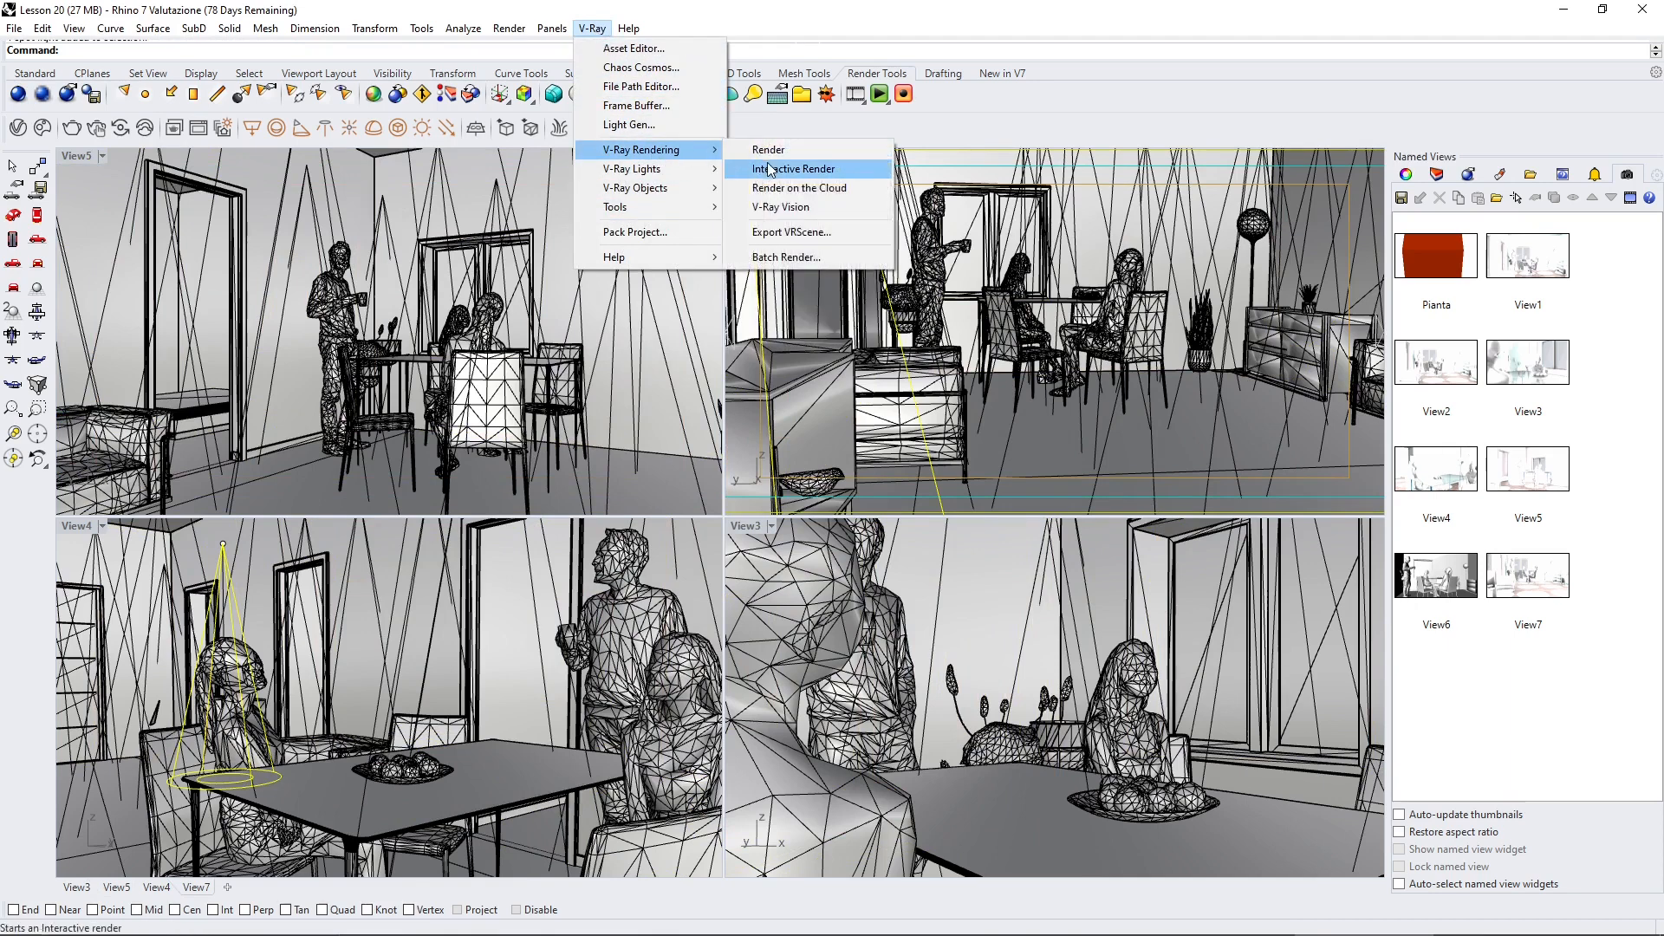
{"action": "left_click", "coordinate": [815, 236]}
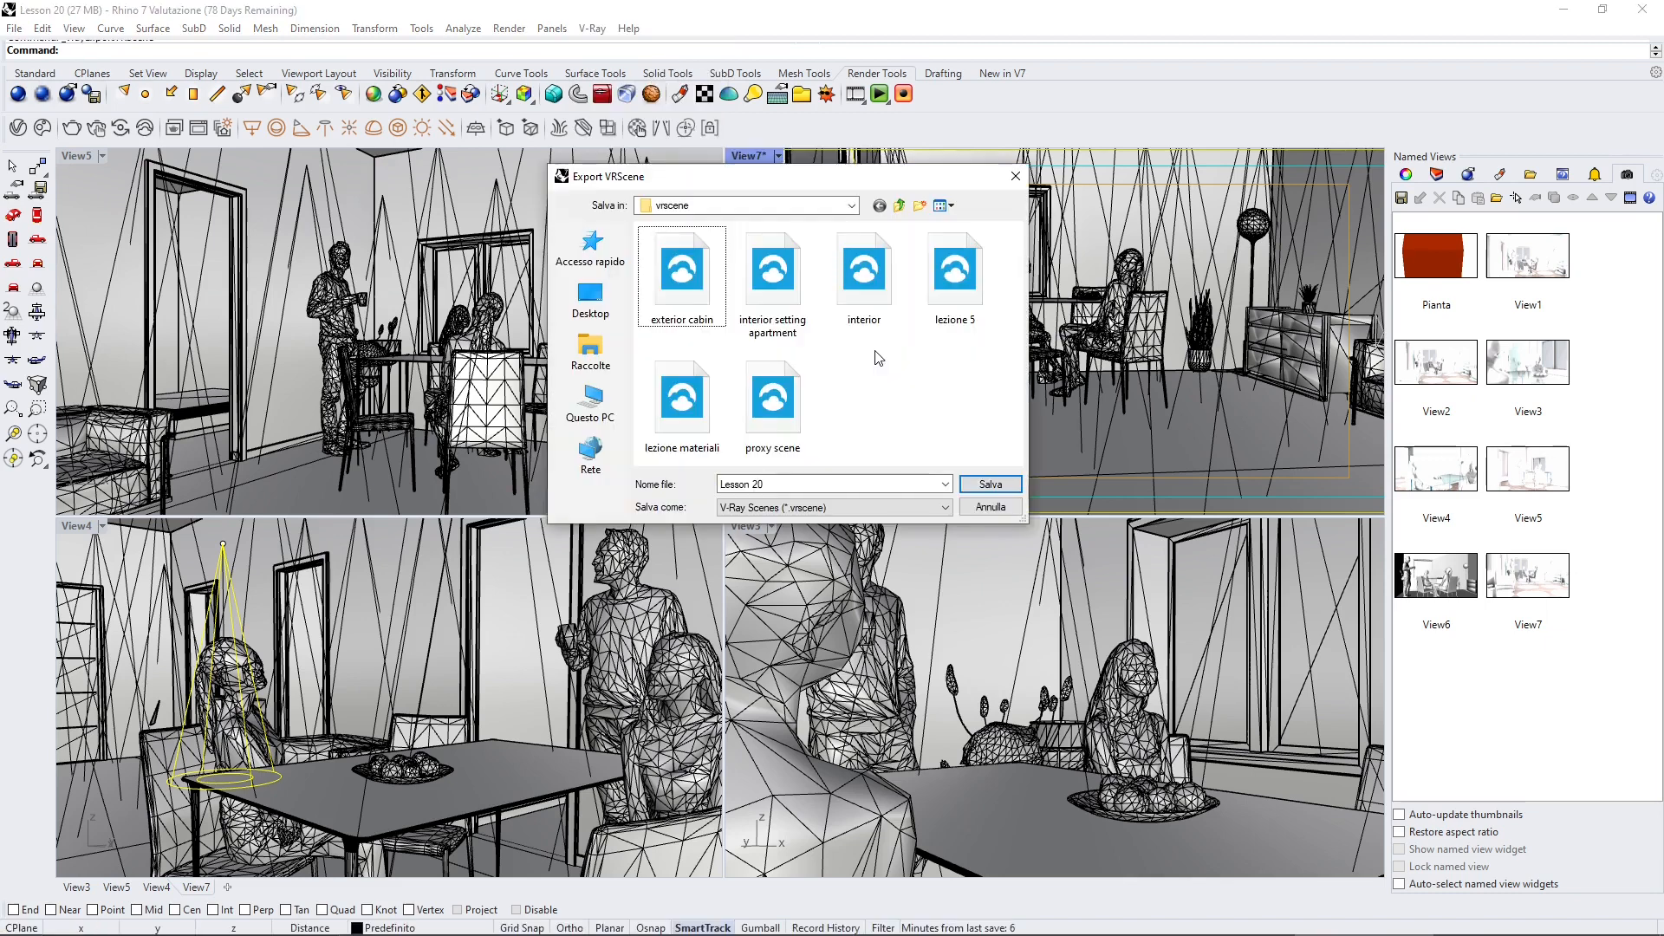
Step: Export the scene as a V-Ray Scenes file named interior in the vrscene folder
{"action": "left_click", "coordinate": [706, 299]}
{"action": "left_click", "coordinate": [774, 295]}
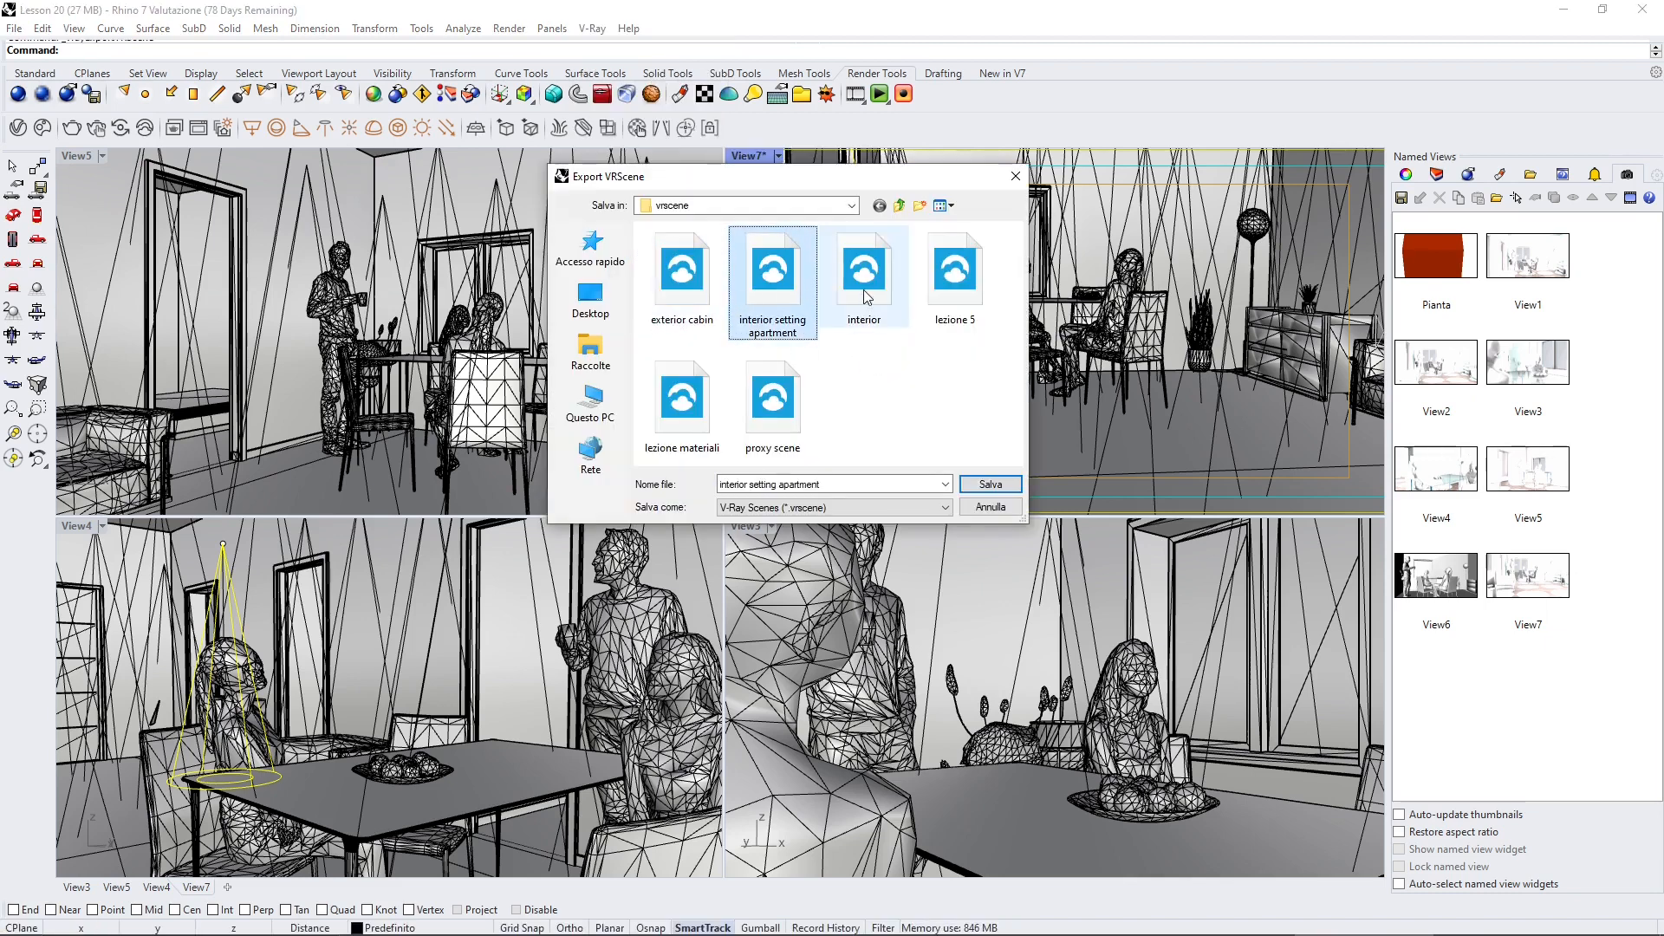
{"action": "left_click", "coordinate": [867, 294]}
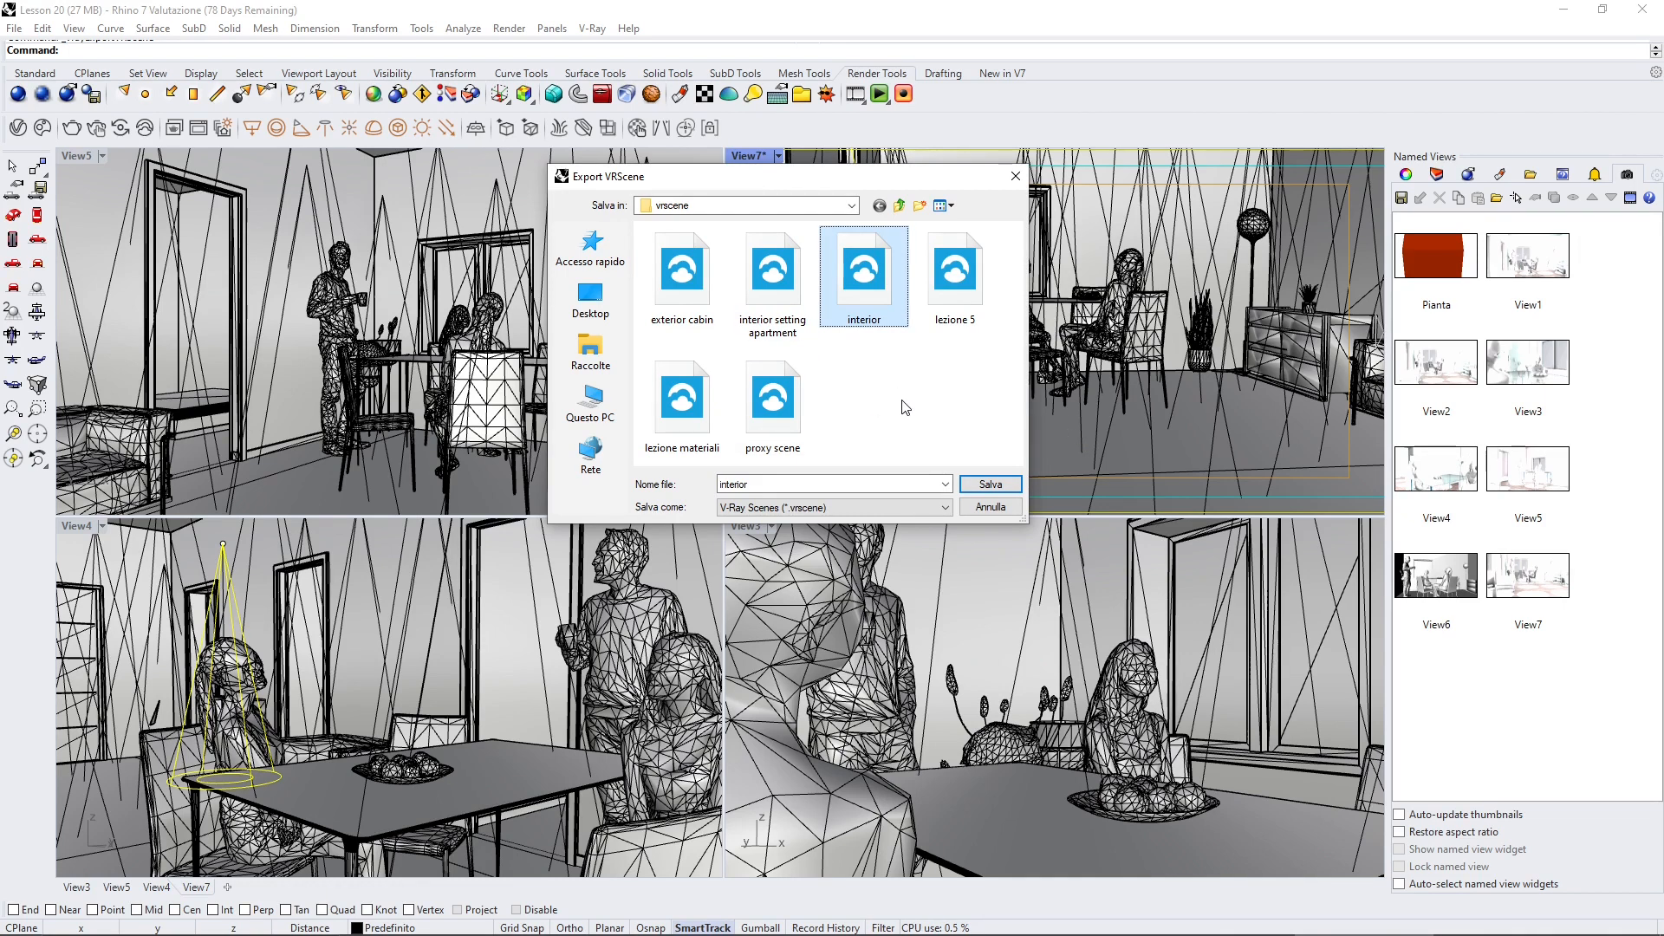
{"action": "left_click_drag", "start_coordinate": [815, 179], "coordinate": [787, 191]}
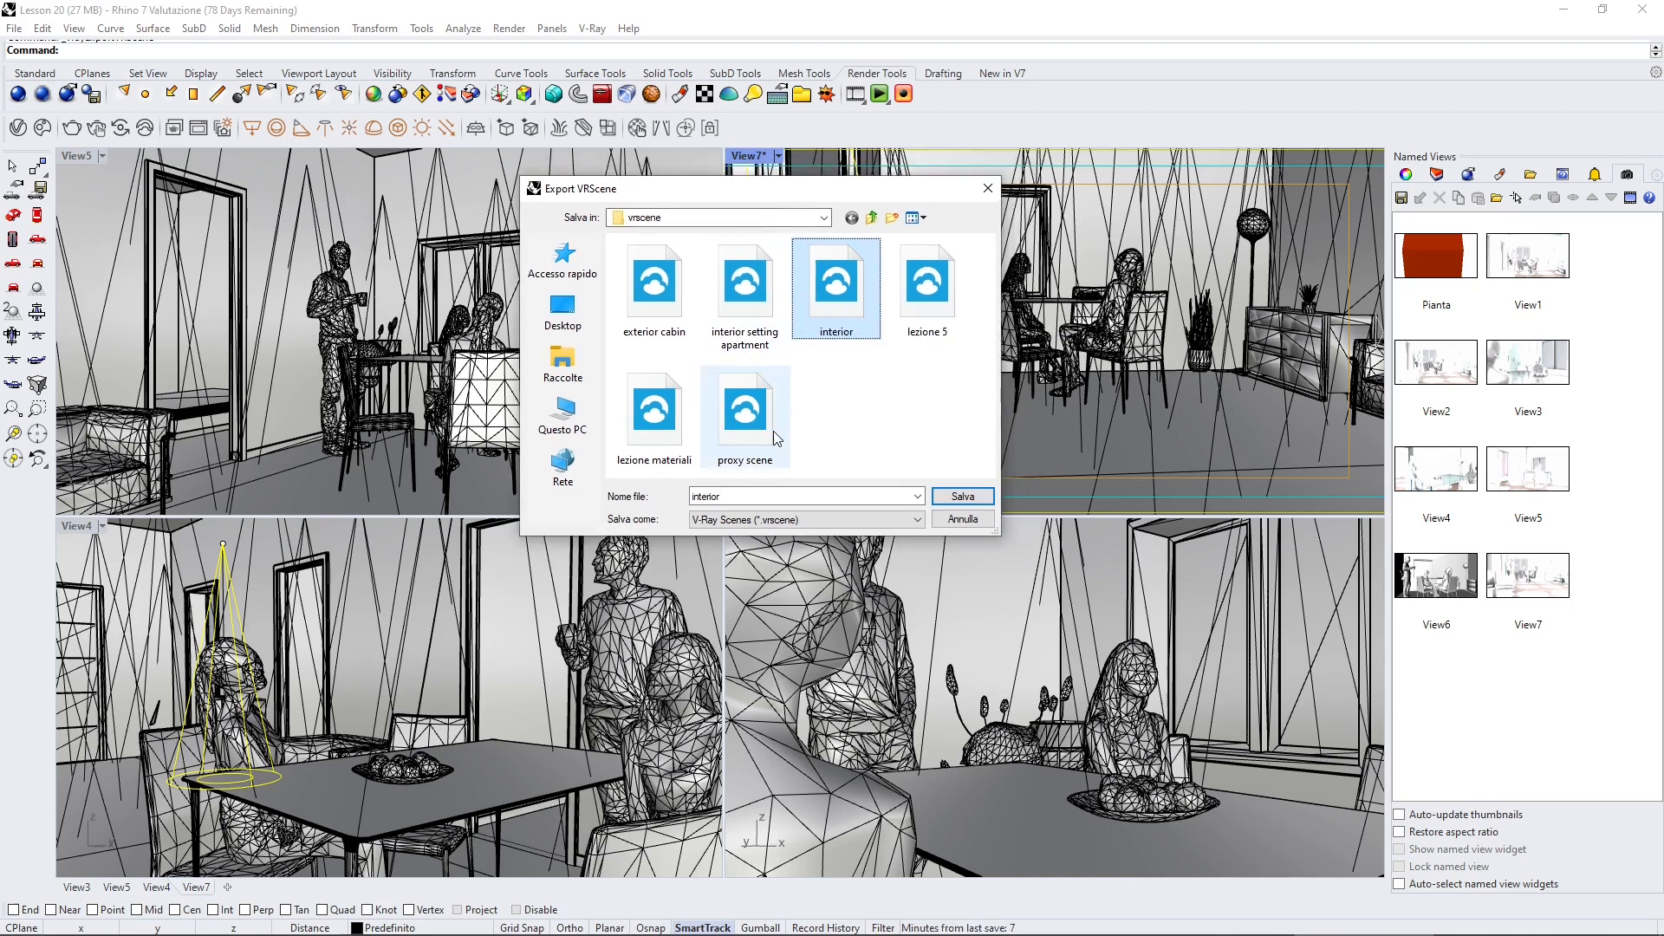
{"action": "left_click", "coordinate": [805, 520]}
{"action": "left_click", "coordinate": [787, 531]}
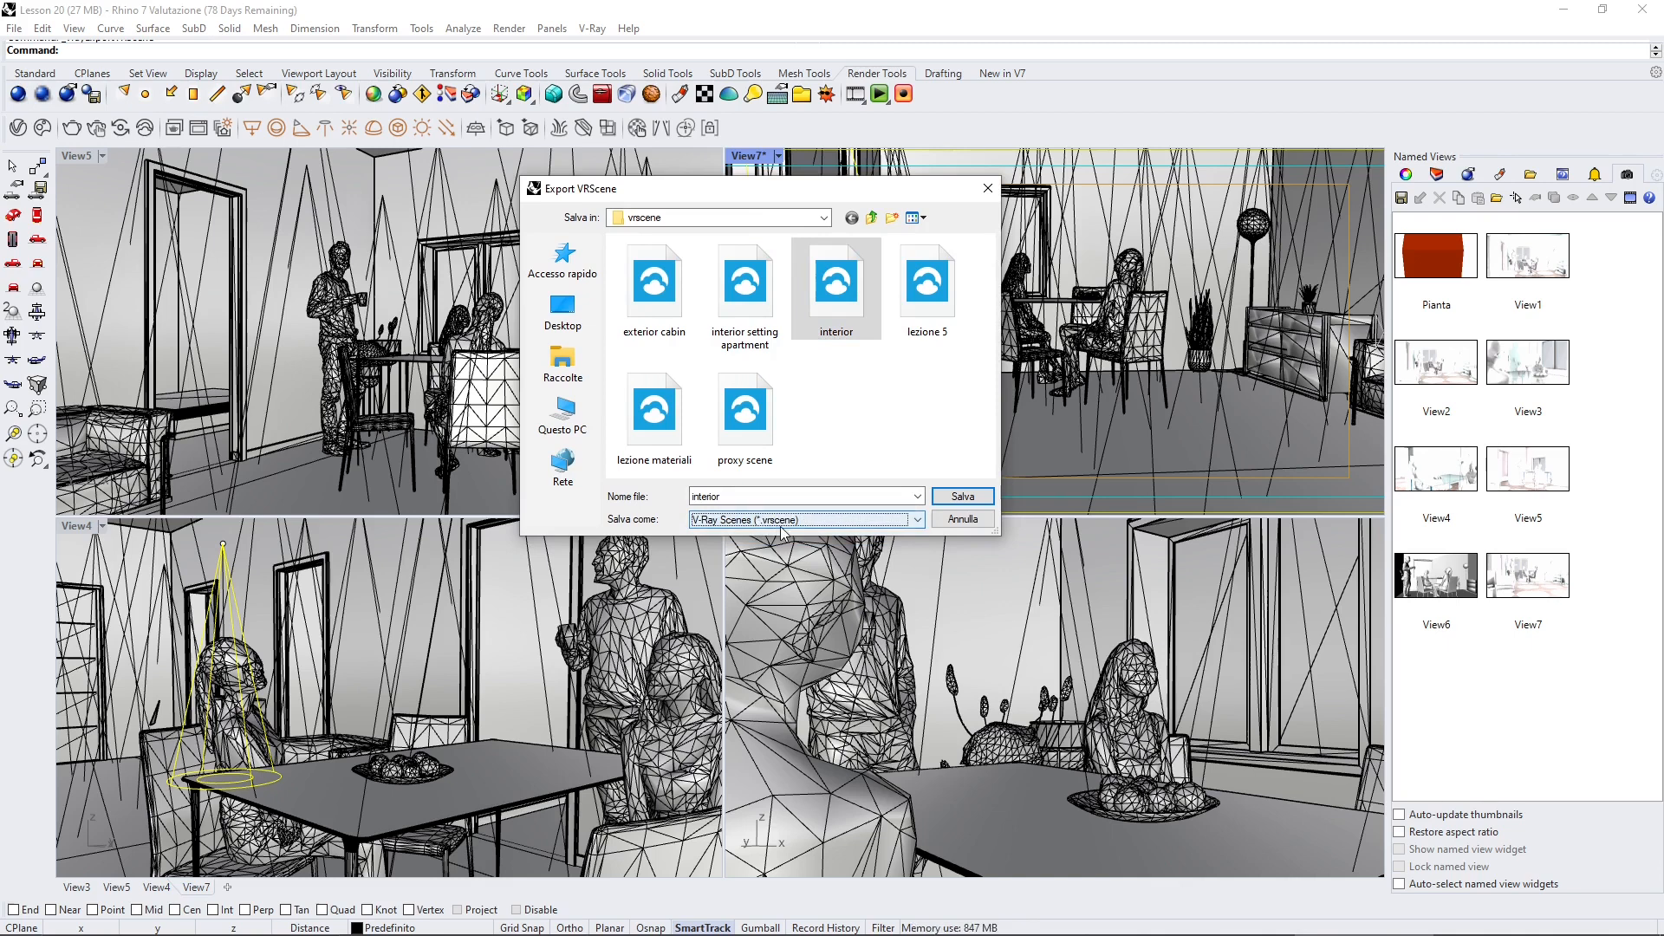
{"action": "left_click", "coordinate": [950, 523]}
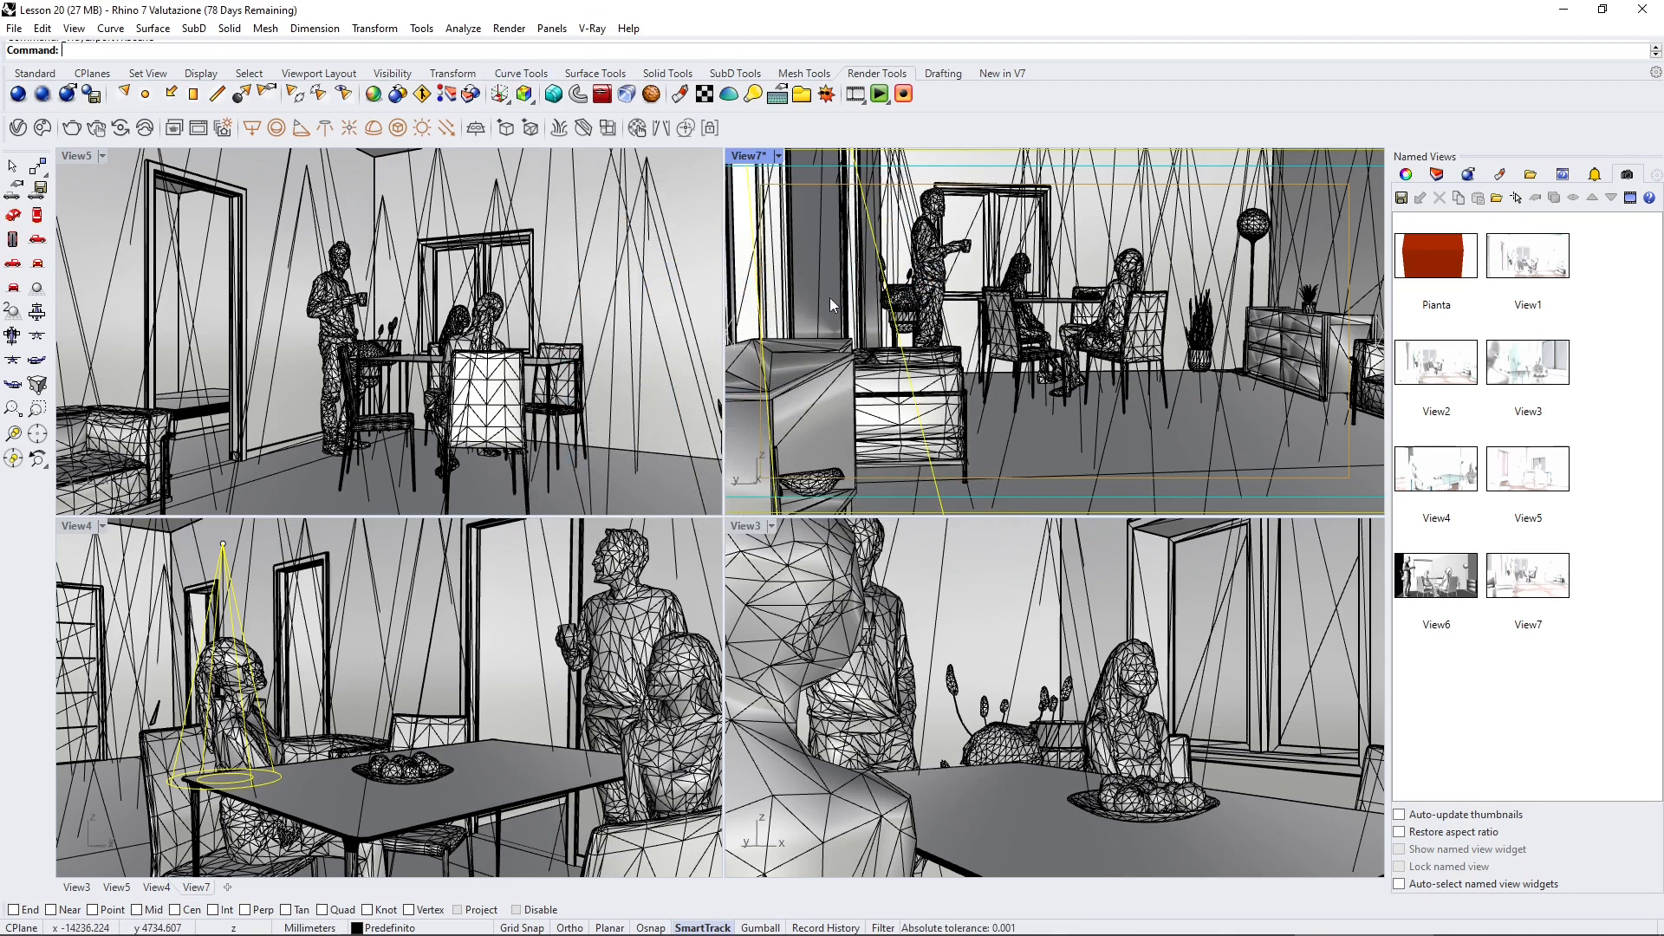
Step: Launch V-Ray Vision in Rhino, zoom around the real-time preview, and close it
{"action": "left_click", "coordinate": [120, 128]}
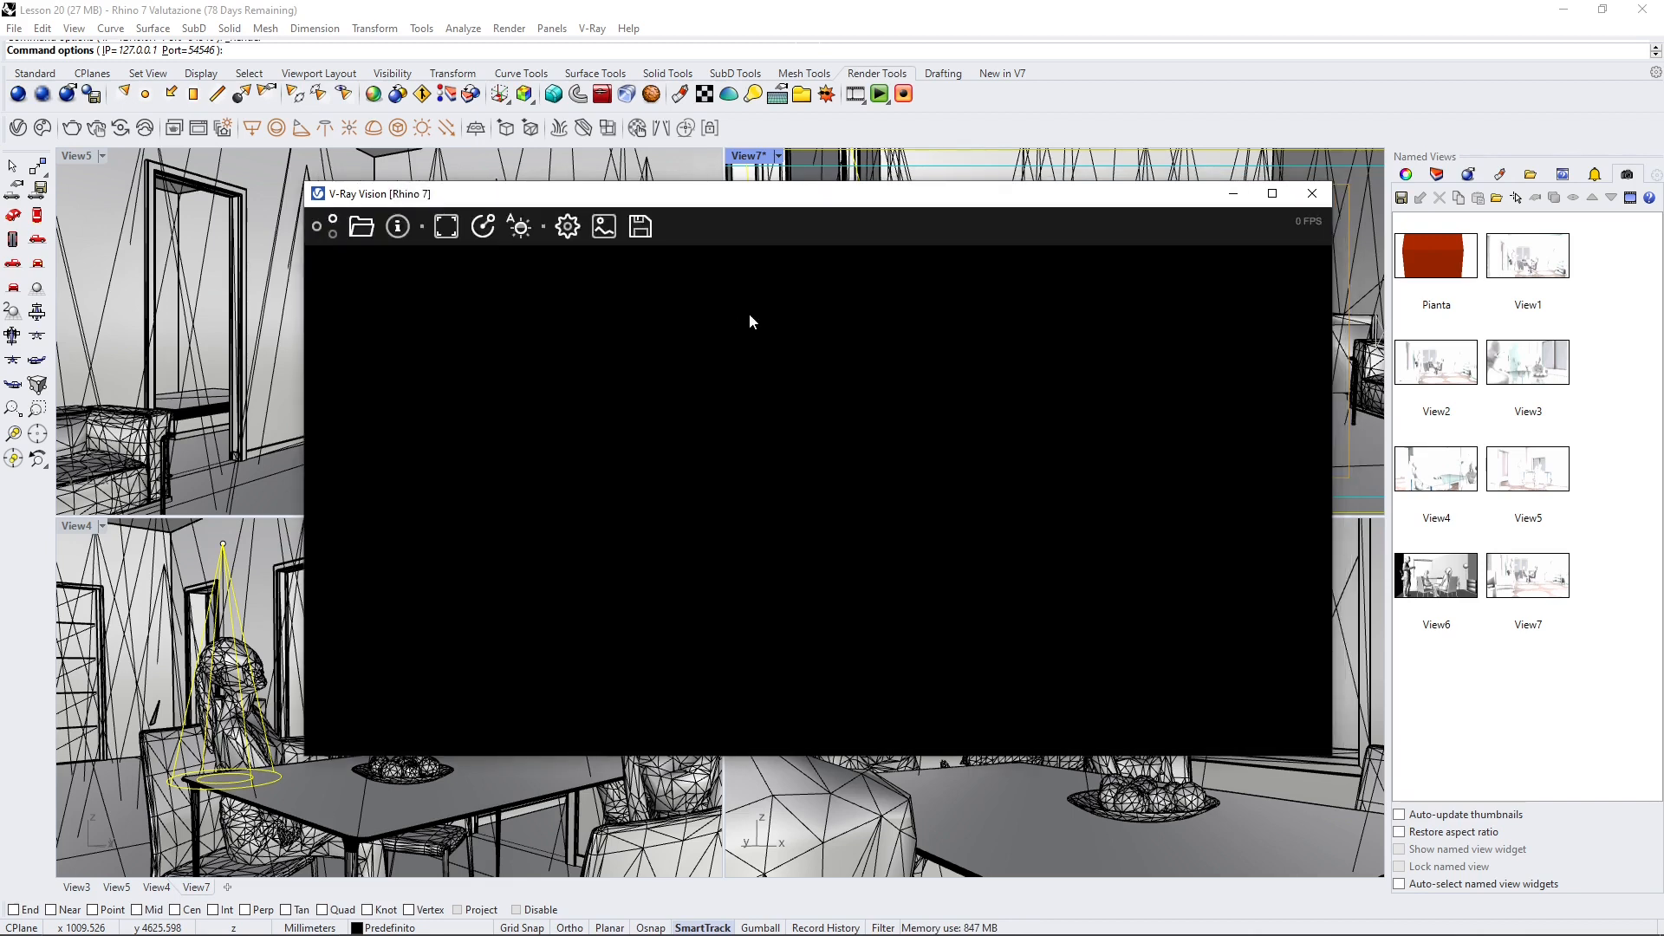
{"action": "left_click_drag", "start_coordinate": [857, 185], "coordinate": [1111, 183]}
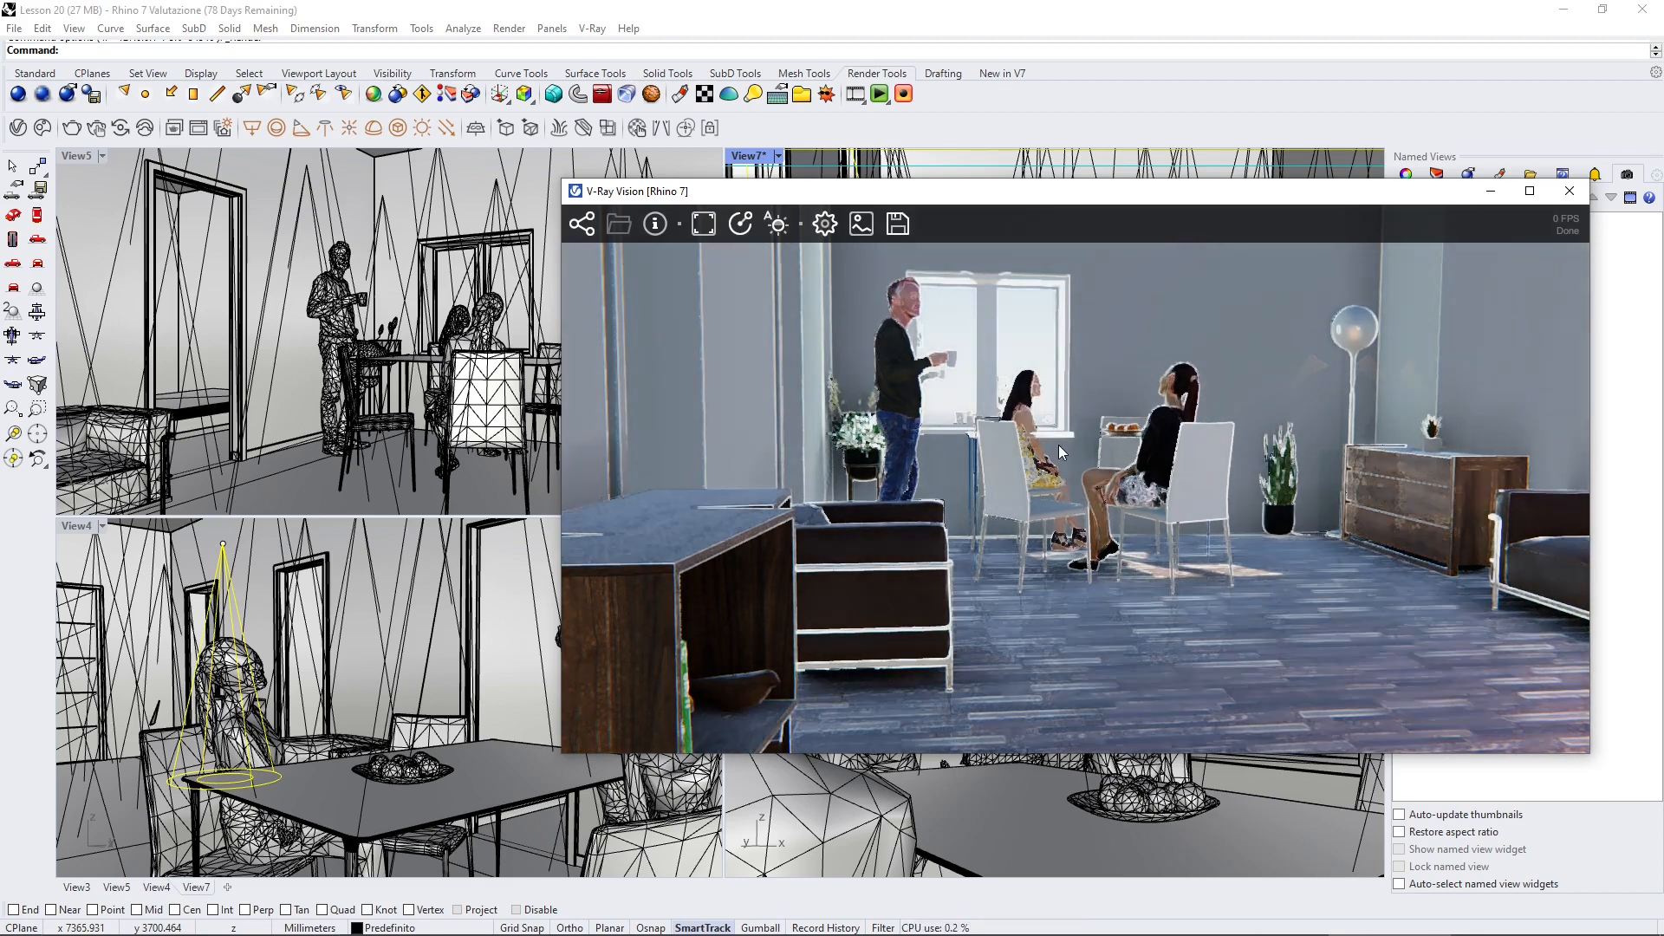
{"action": "scroll", "coordinate": [990, 487], "scroll_direction": "up", "scroll_amount": 2}
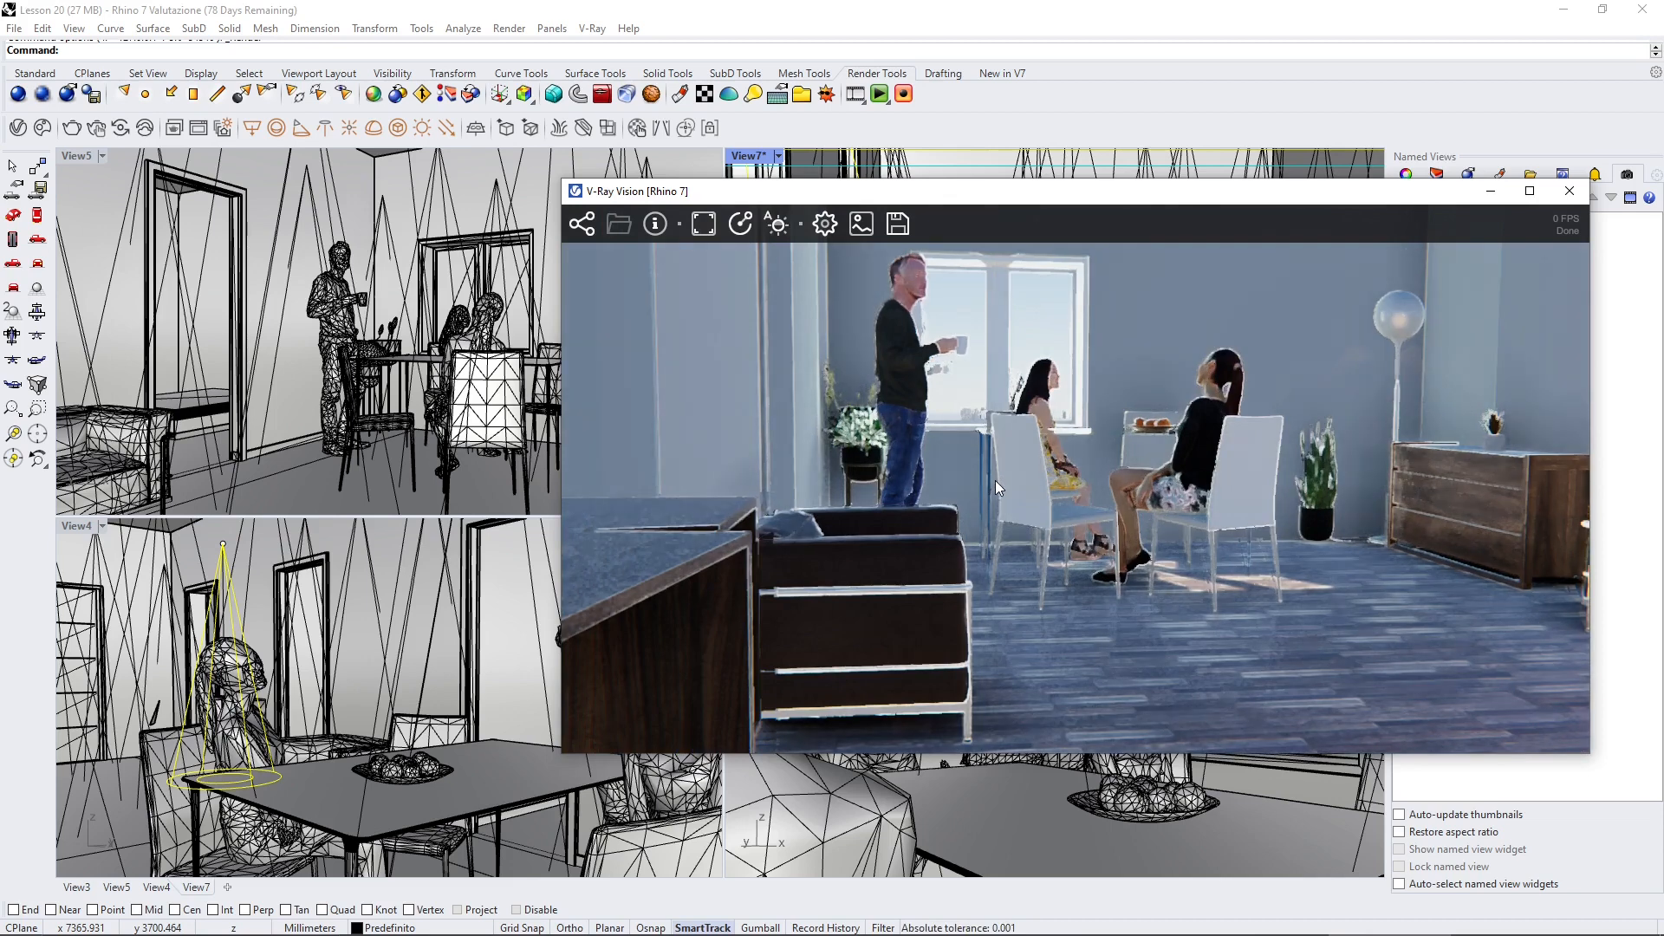
{"action": "scroll", "coordinate": [995, 478], "scroll_direction": "down", "scroll_amount": 2}
{"action": "scroll", "coordinate": [1111, 482], "scroll_direction": "down", "scroll_amount": 1}
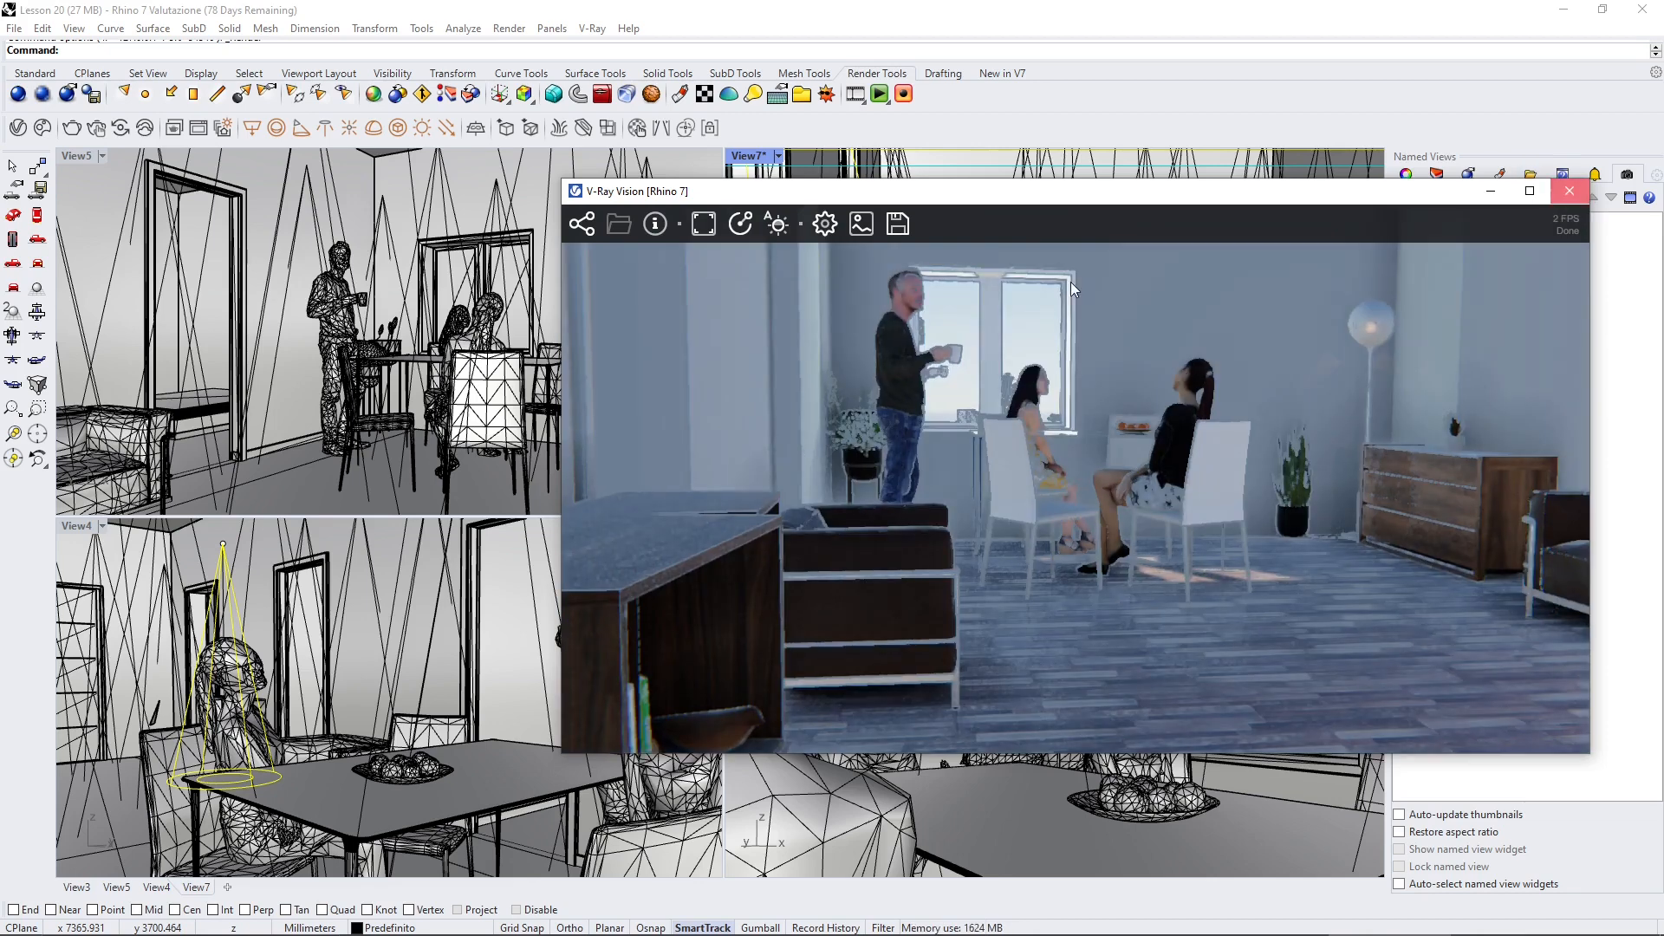
{"action": "left_click", "coordinate": [1569, 191]}
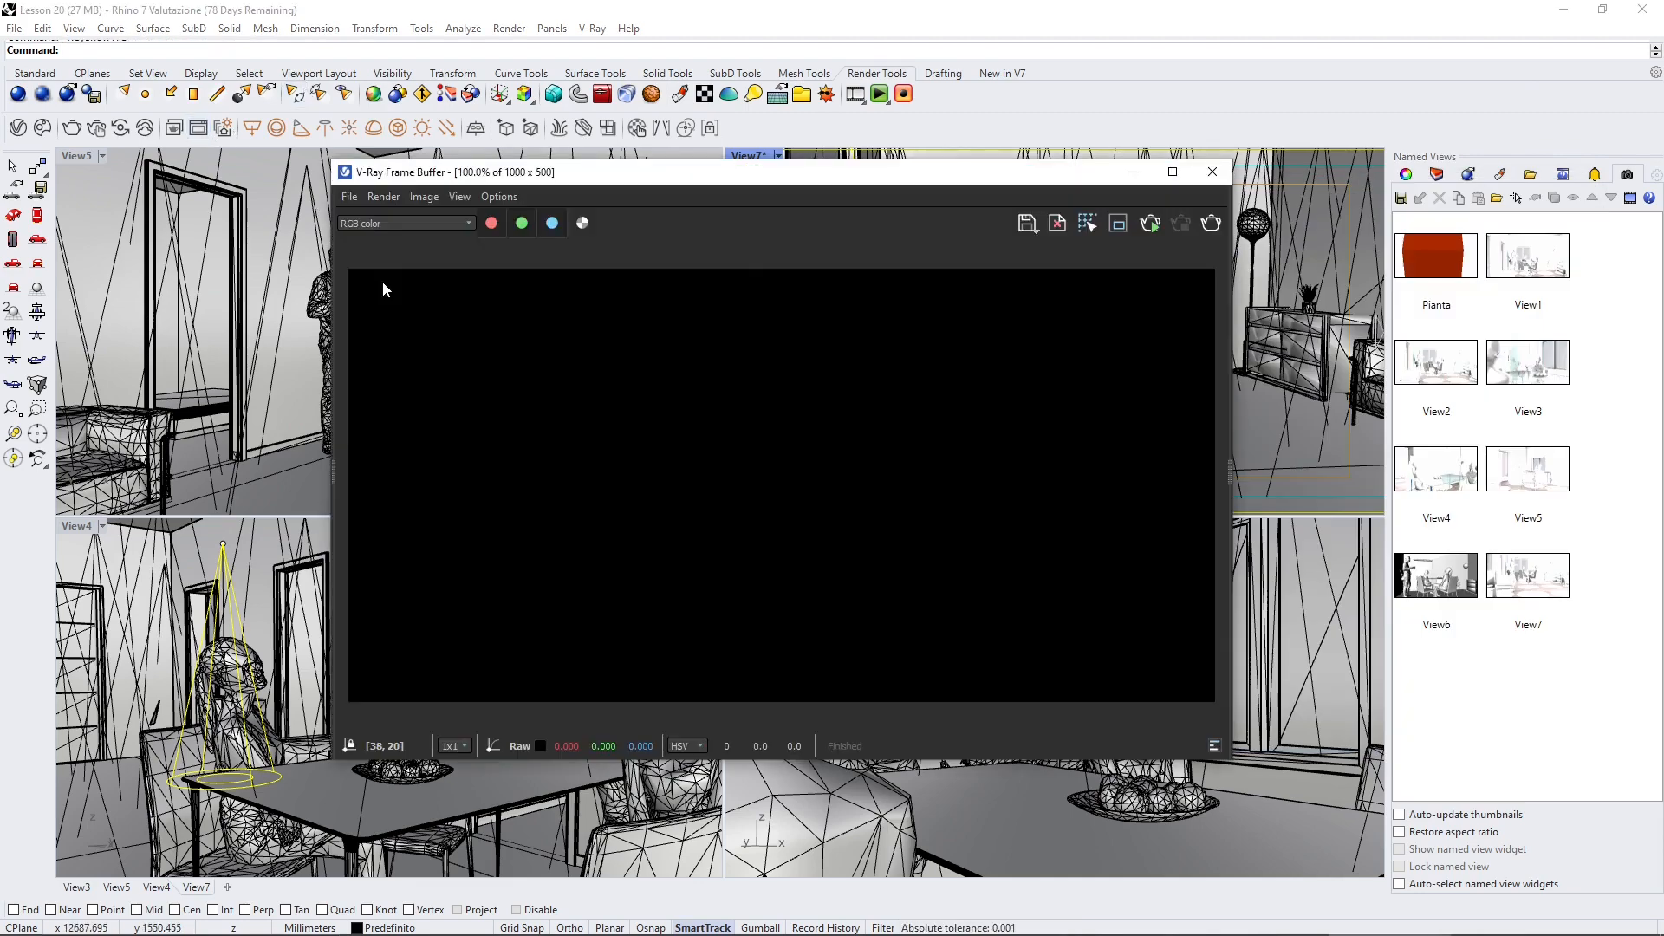
Step: Open the frame buffer history, load the second 1000x500 render, and enlarge the frame buffer window
{"action": "left_click_drag", "start_coordinate": [334, 472], "coordinate": [809, 539]}
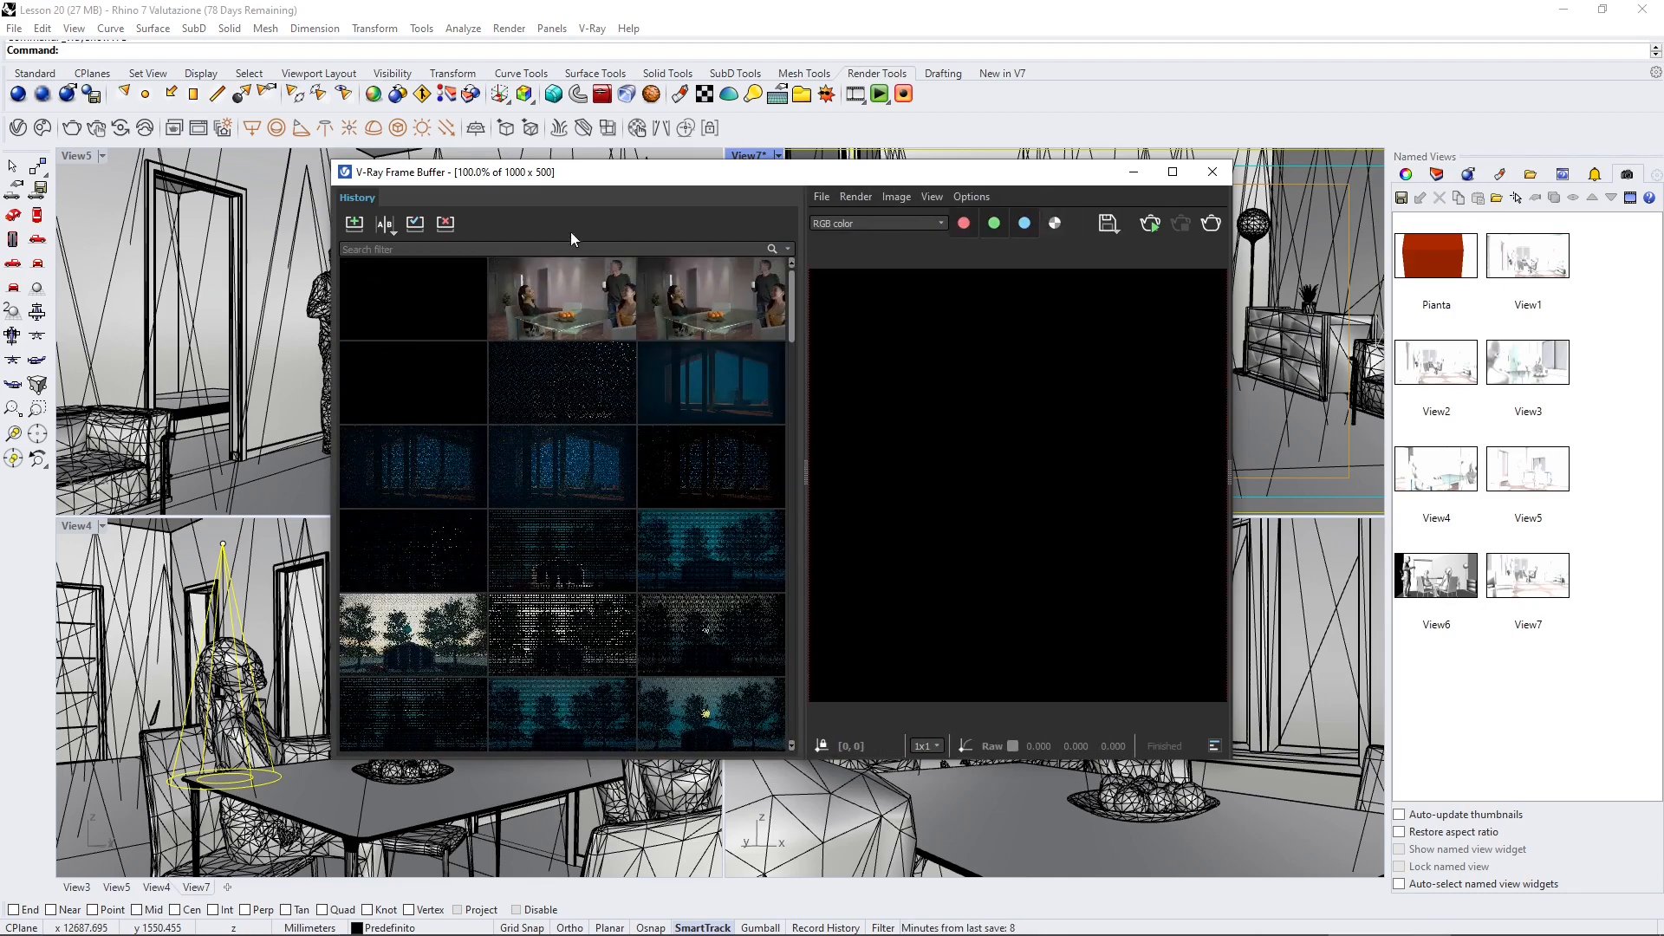
{"action": "double_click", "coordinate": [551, 309]}
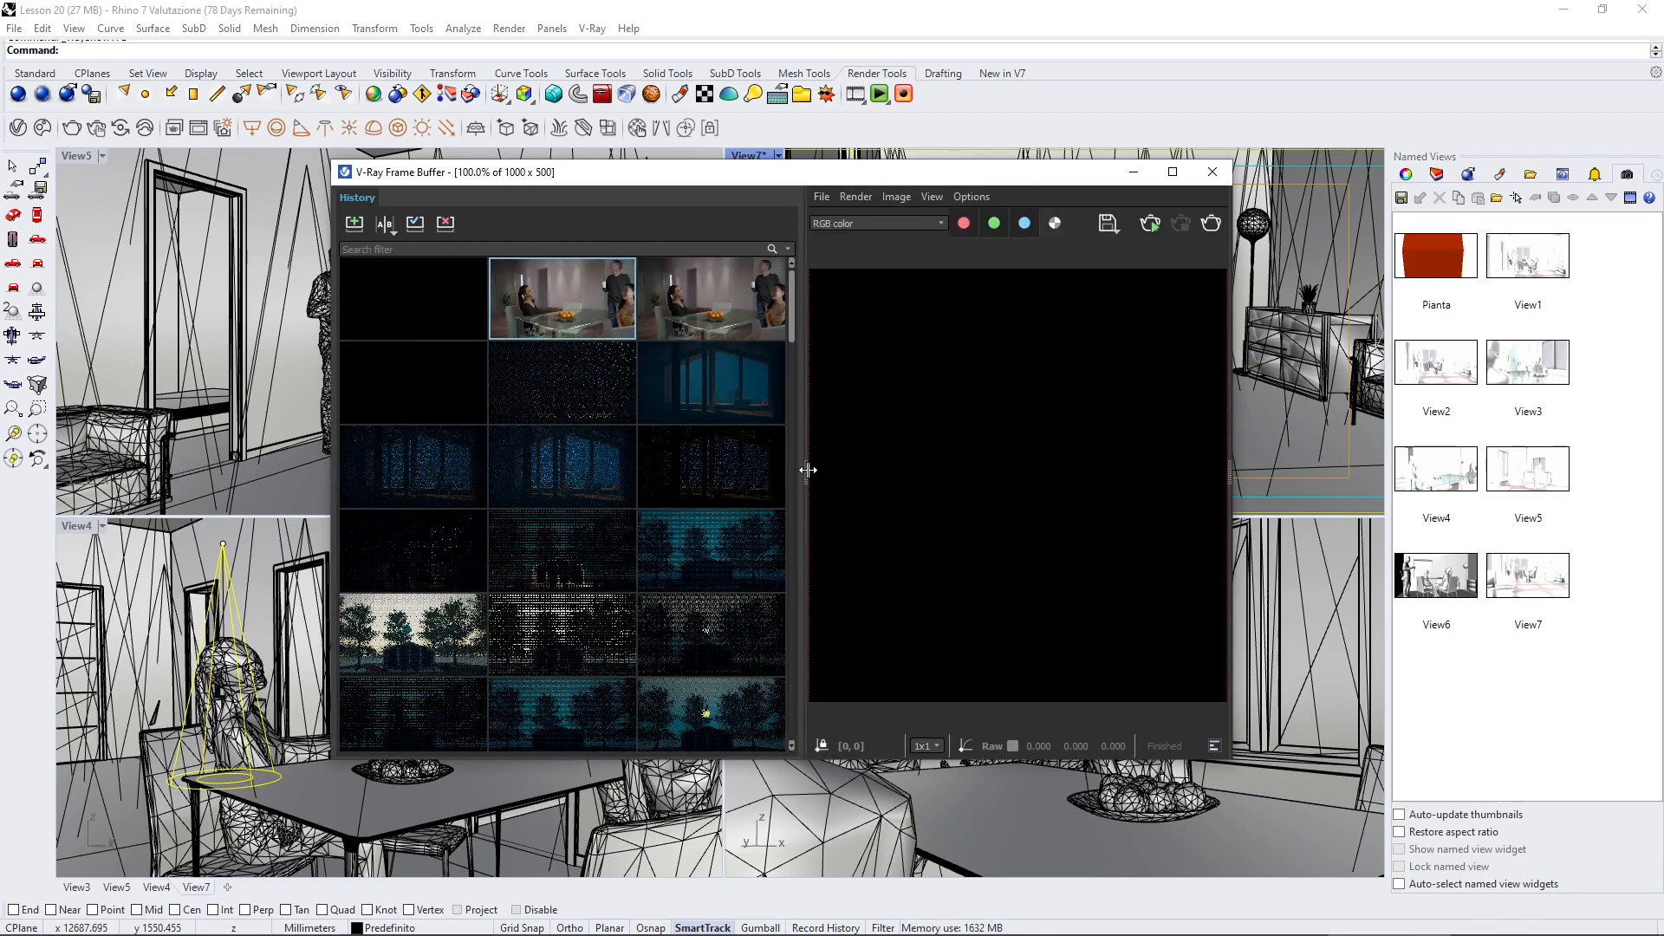
{"action": "left_click_drag", "start_coordinate": [806, 468], "coordinate": [512, 484]}
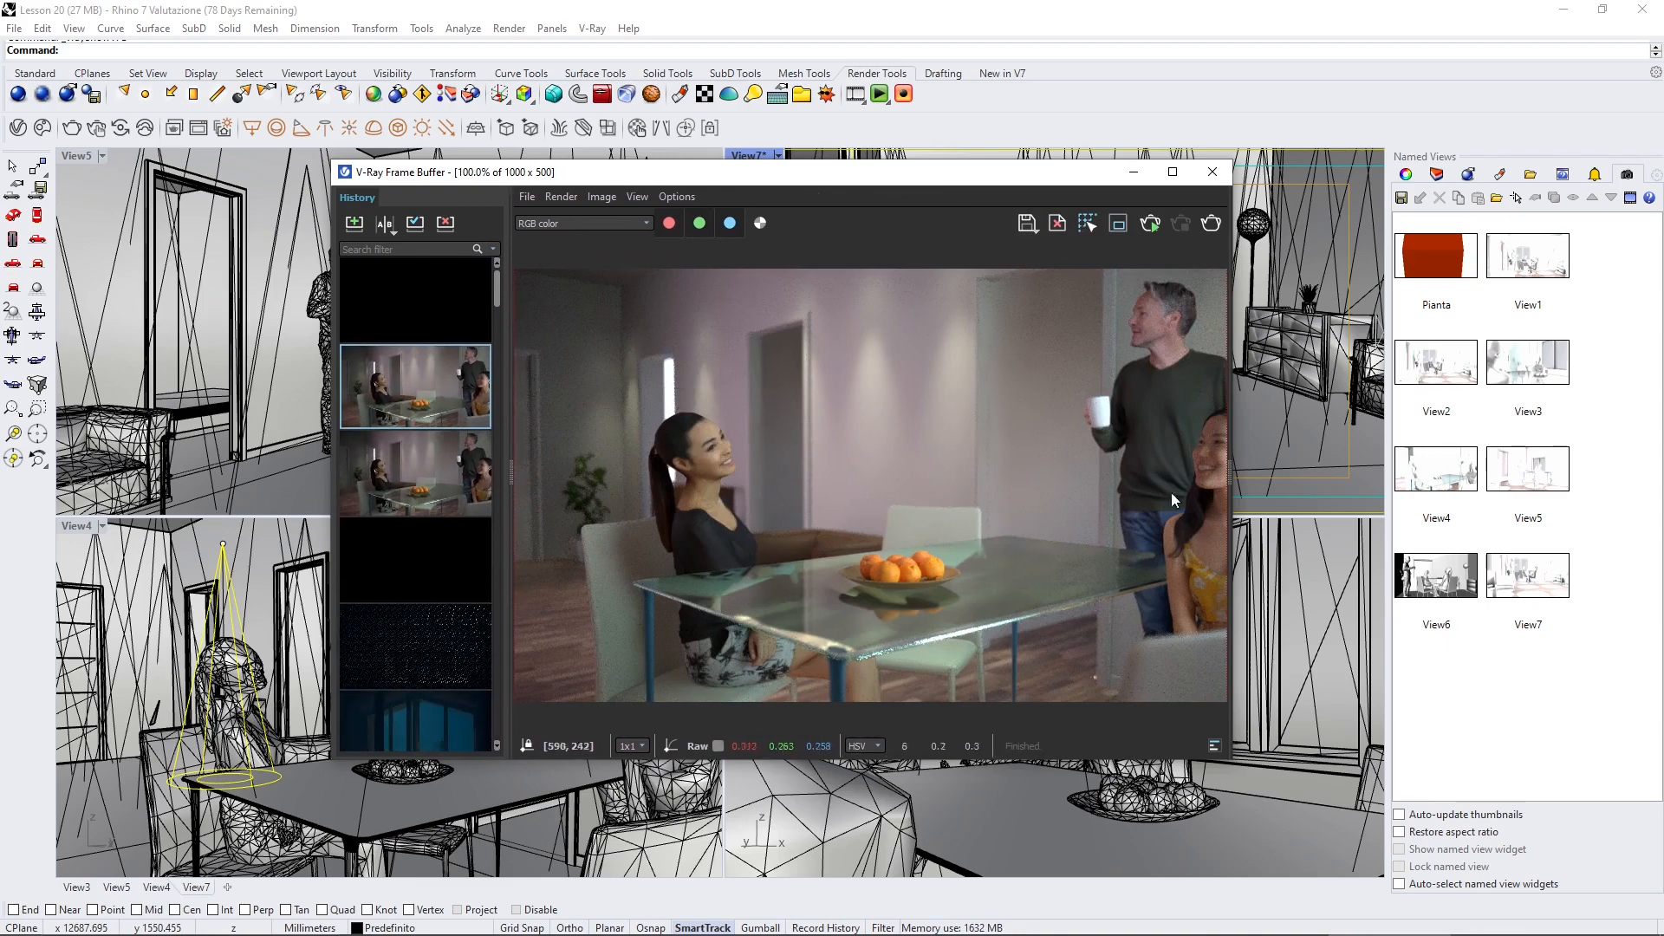
{"action": "left_click_drag", "start_coordinate": [1241, 481], "coordinate": [1449, 482]}
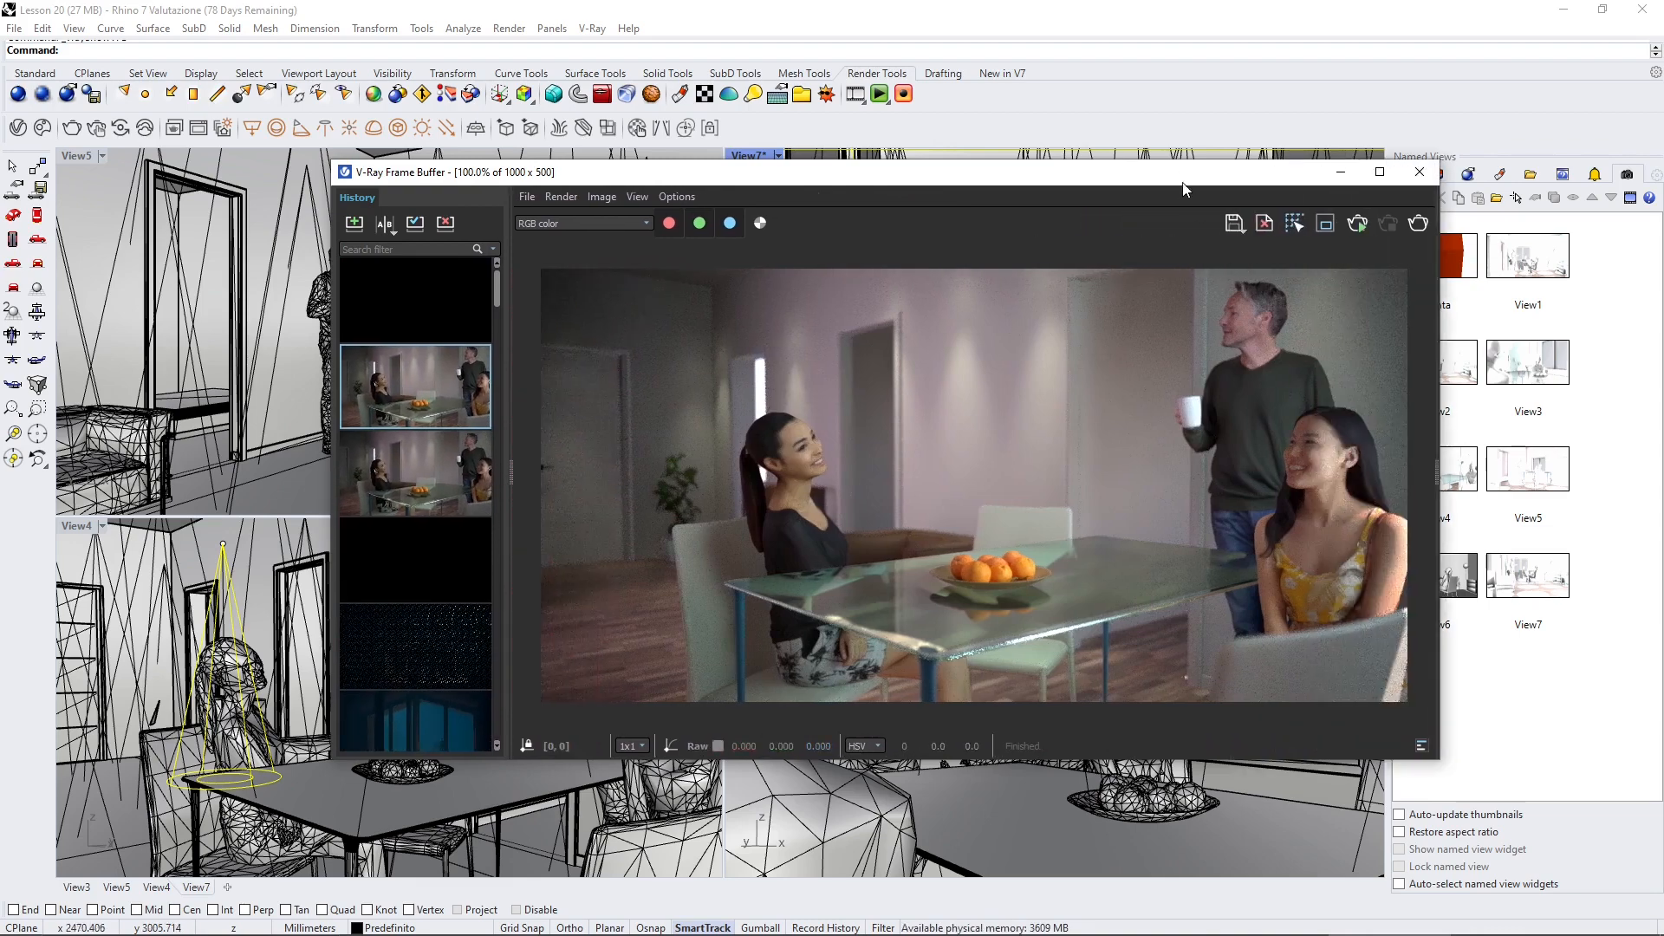
{"action": "left_click_drag", "start_coordinate": [1182, 183], "coordinate": [1261, 201]}
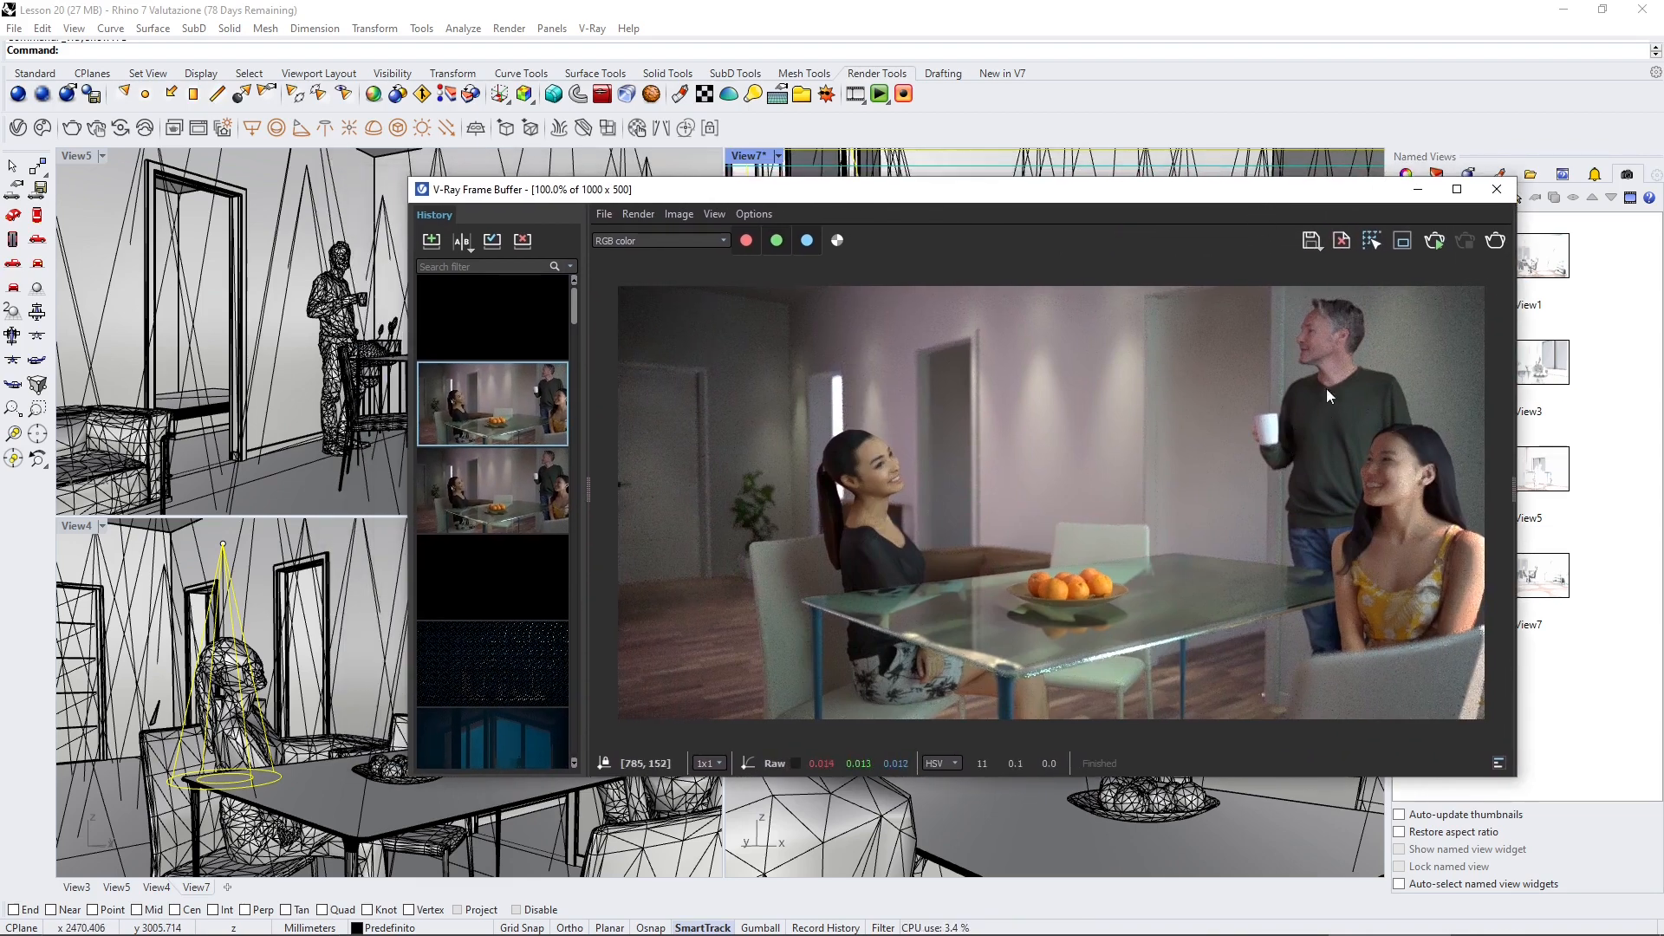
Step: Restore the Rhino window size and reposition the frame buffer with its history panel collapsed
{"action": "left_click", "coordinate": [1603, 10]}
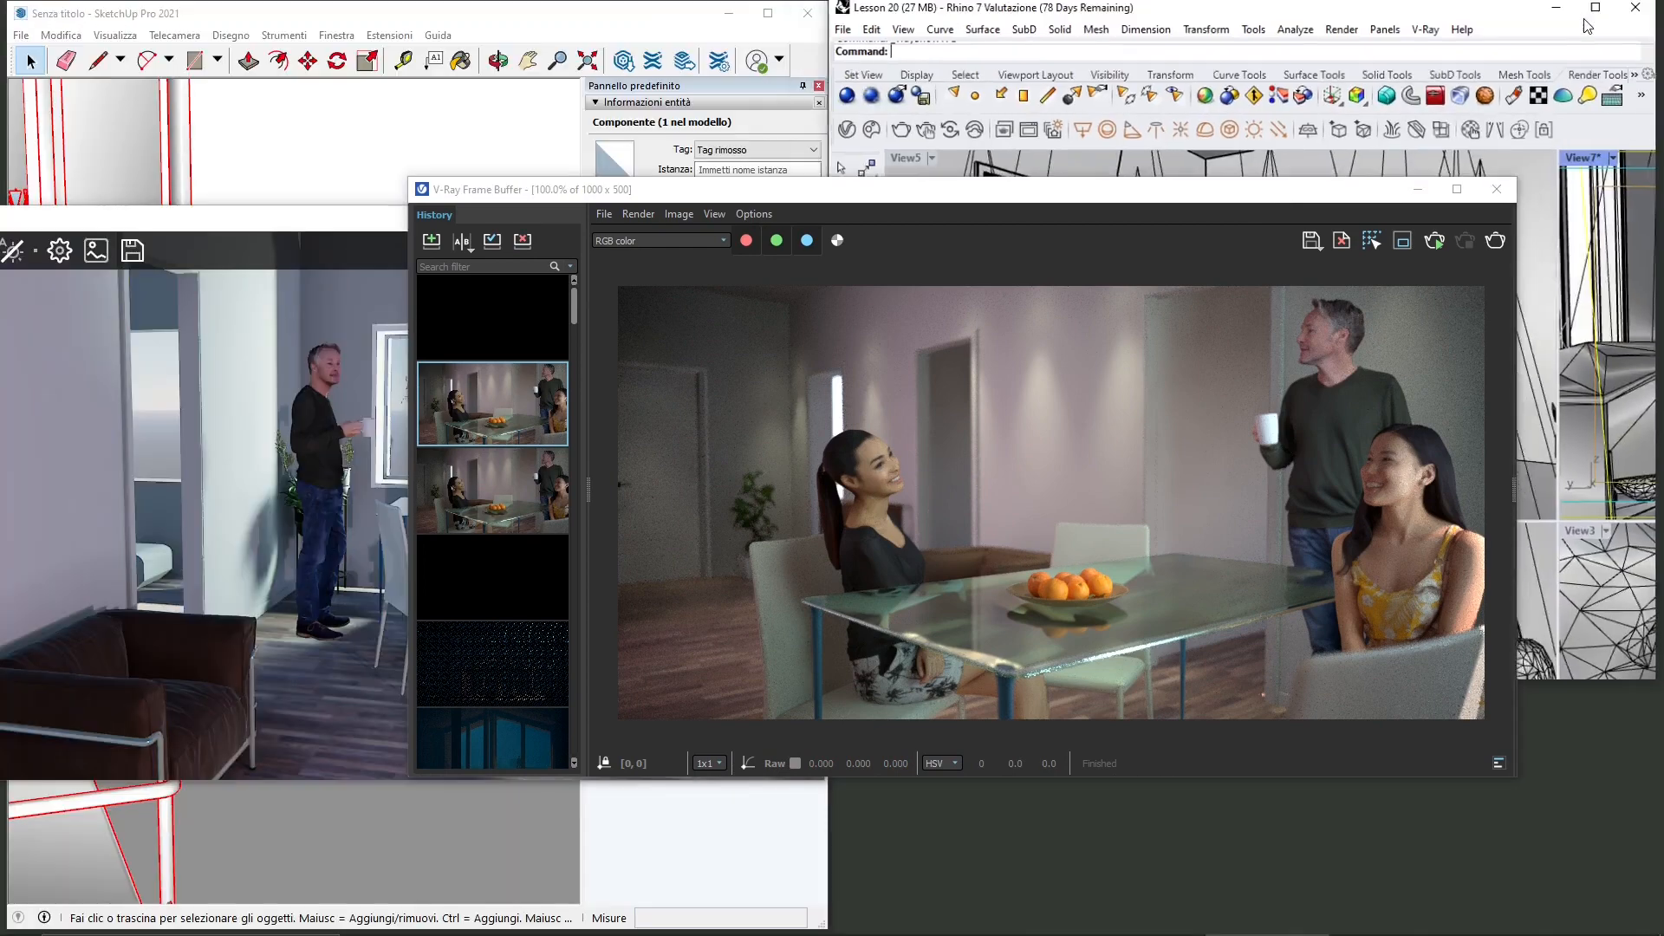
{"action": "left_click_drag", "start_coordinate": [1013, 203], "coordinate": [1233, 204]}
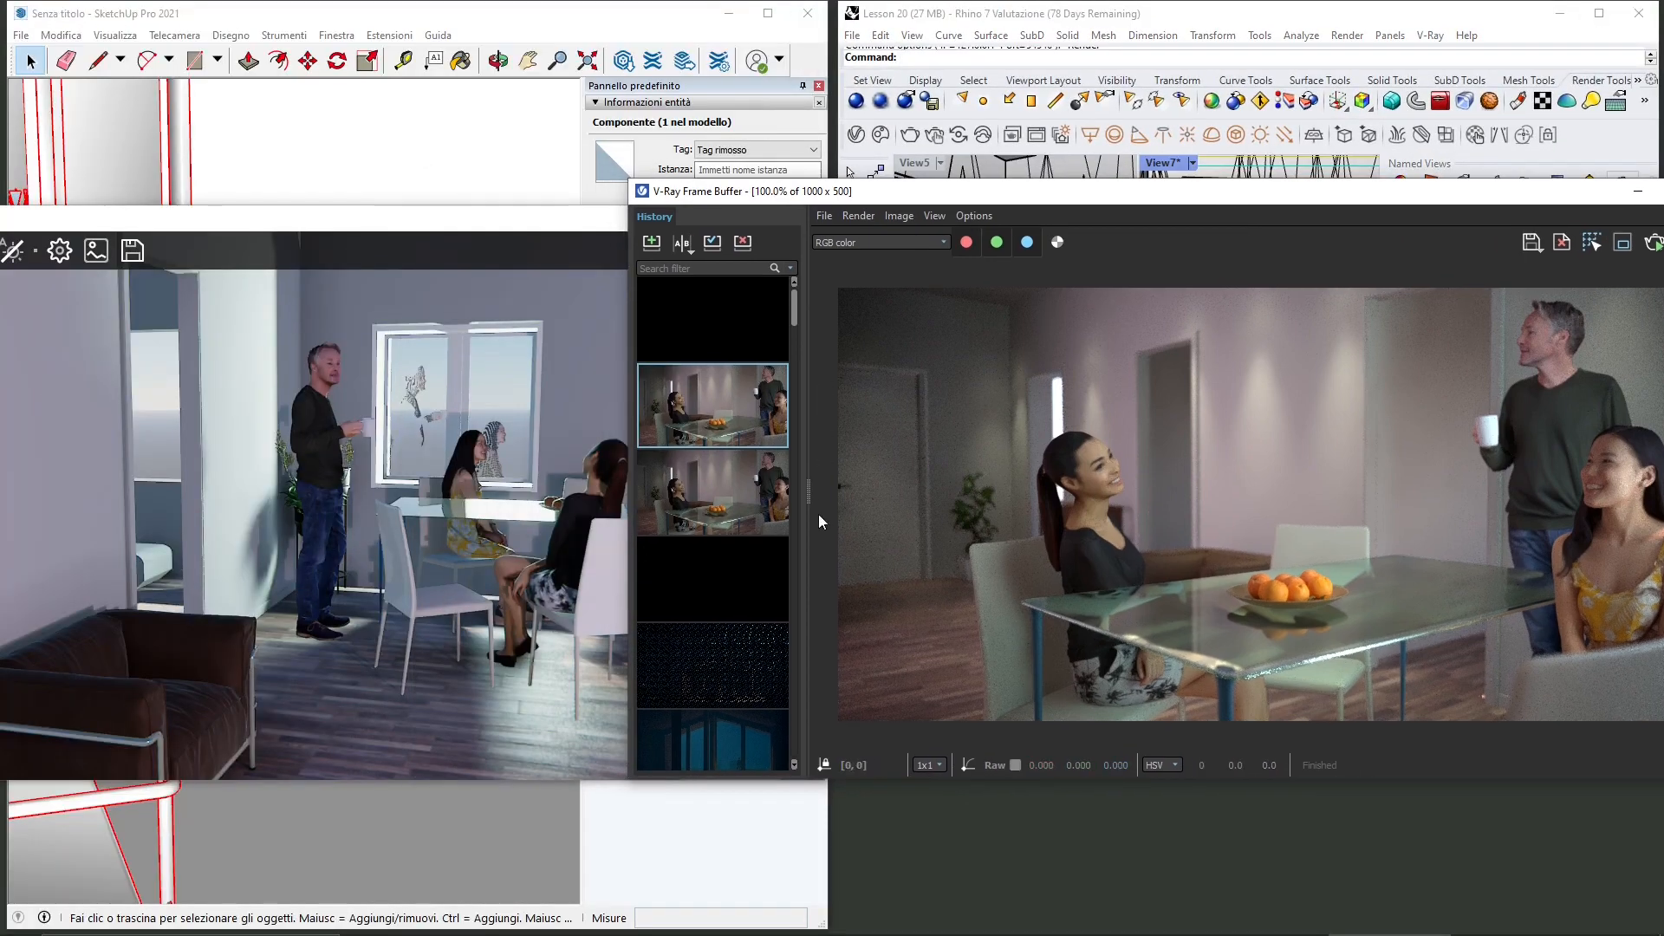
{"action": "mouse_move", "coordinate": [807, 503]}
{"action": "left_mouse_down"}
{"action": "mouse_move", "coordinate": [620, 524]}
{"action": "mouse_move", "coordinate": [832, 555]}
{"action": "left_mouse_up"}
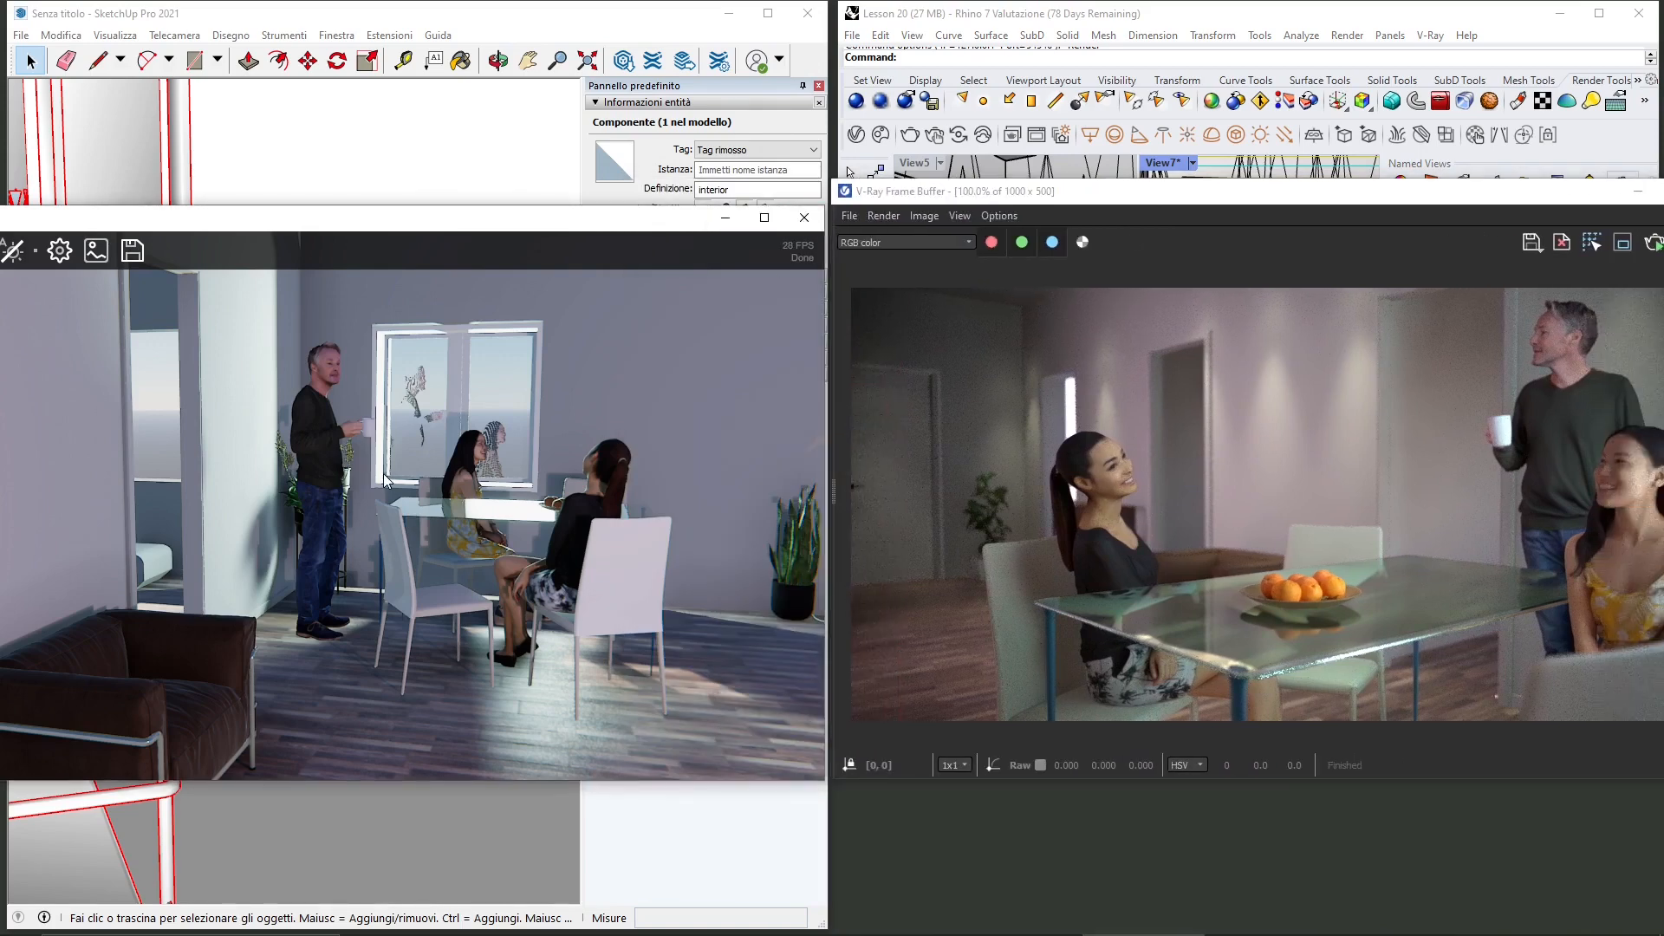
Step: Close the SketchUp V-Ray Vision window and start a new SketchUp model without saving changes
{"action": "left_click", "coordinate": [808, 216]}
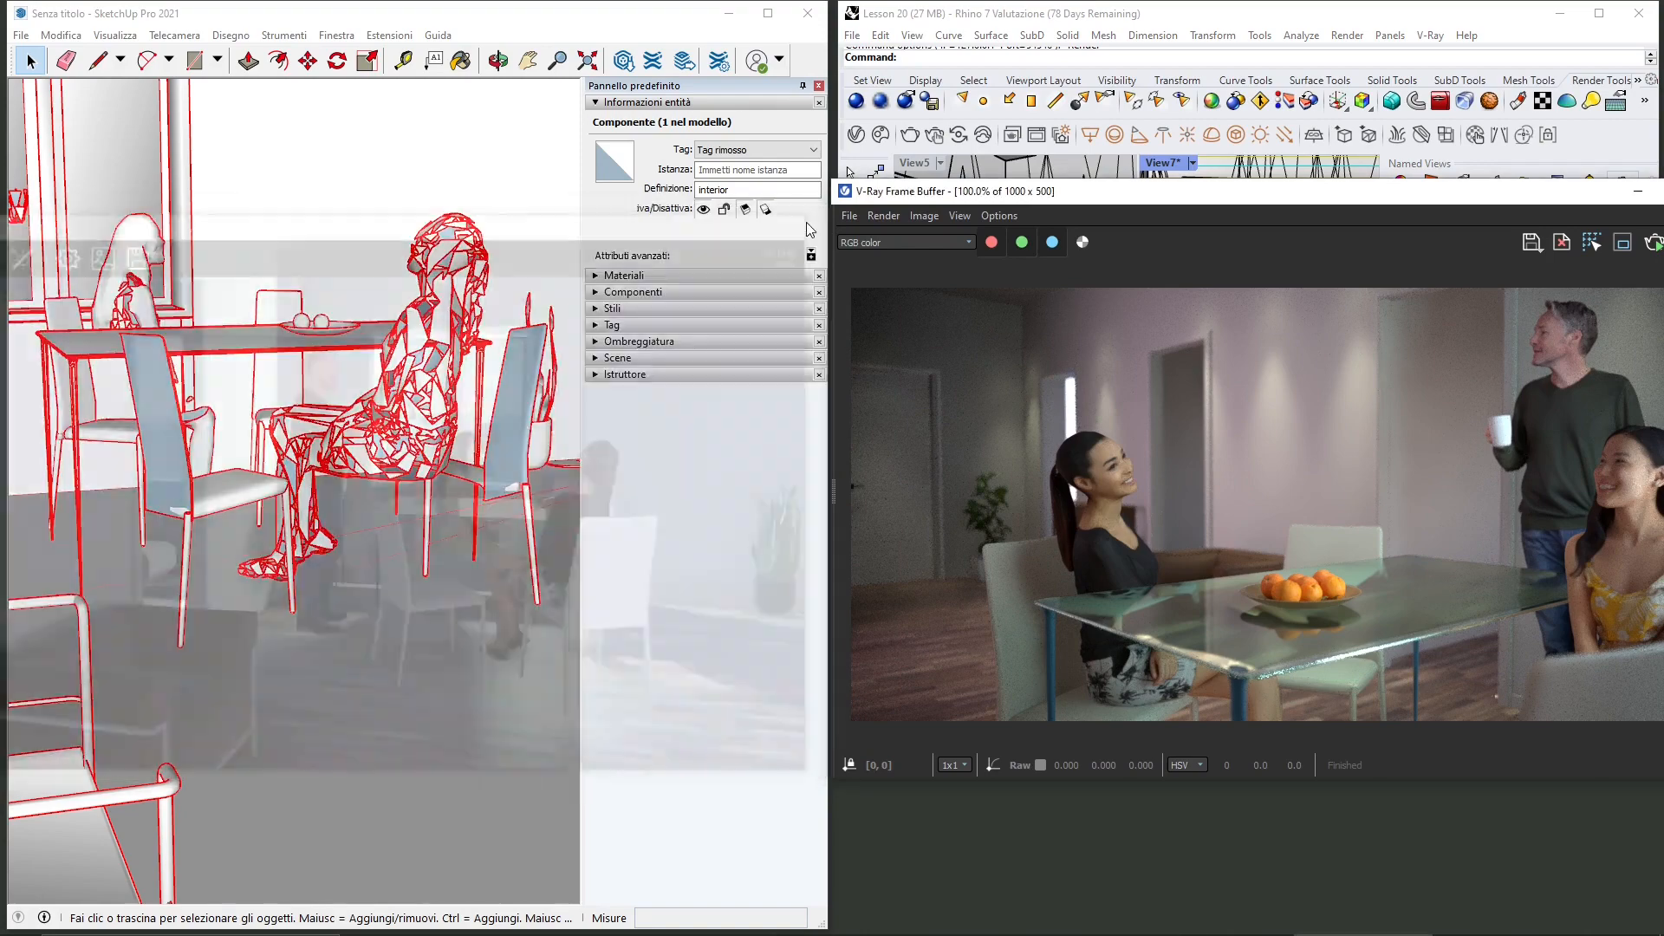
{"action": "left_click", "coordinate": [29, 36]}
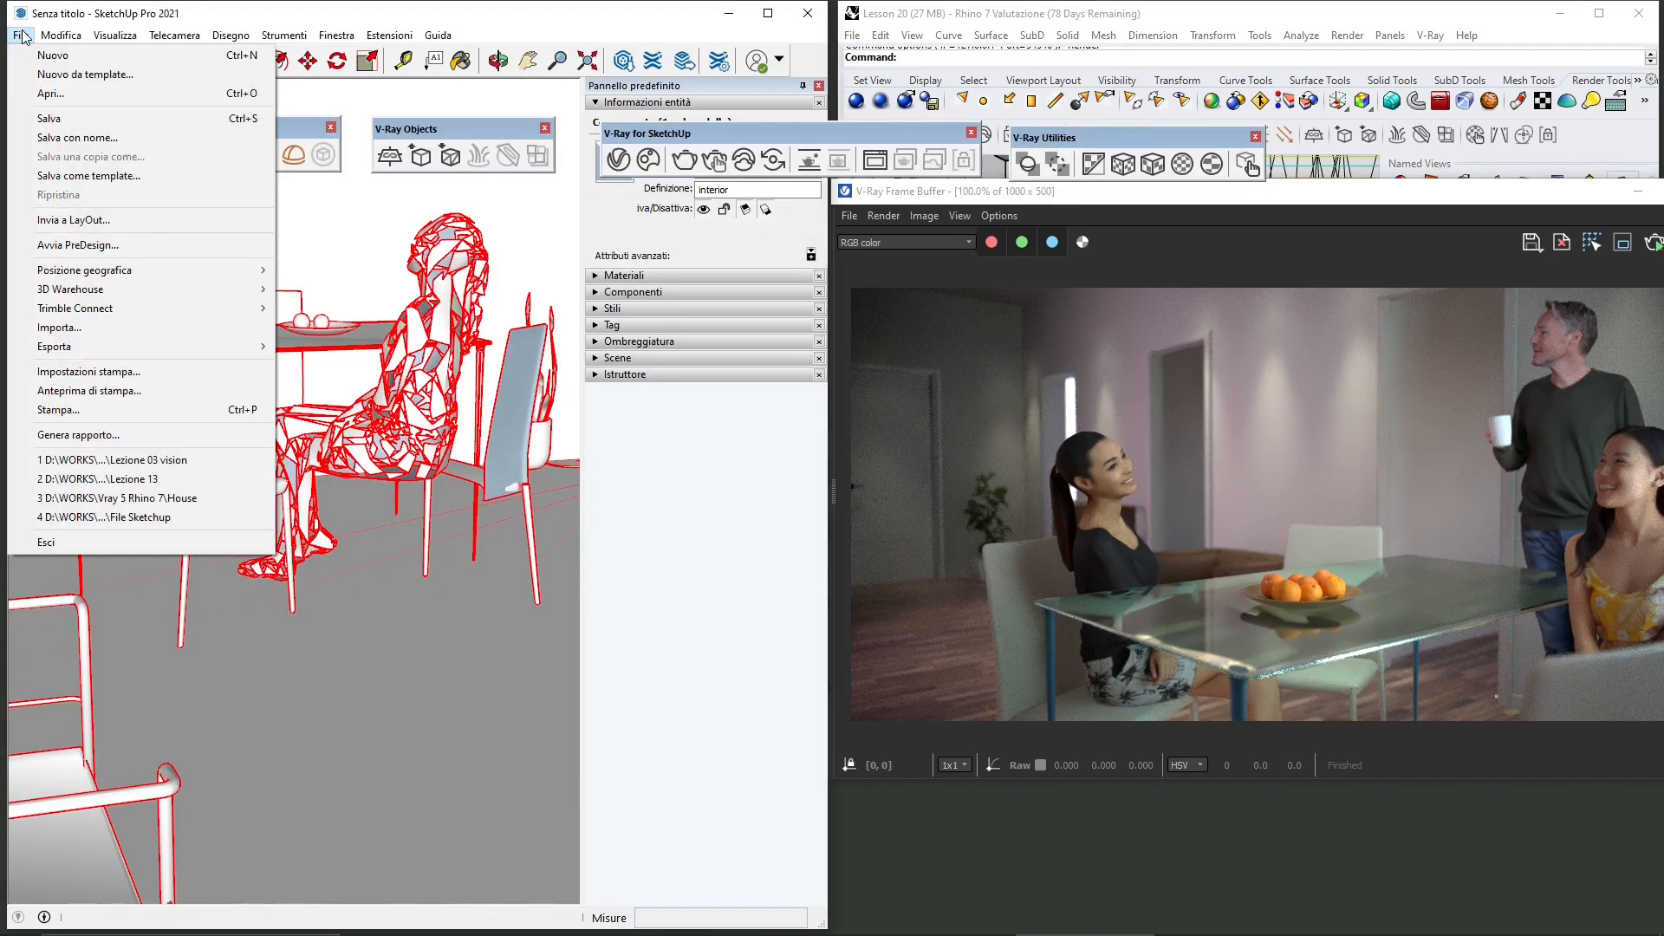
{"action": "left_click", "coordinate": [39, 54]}
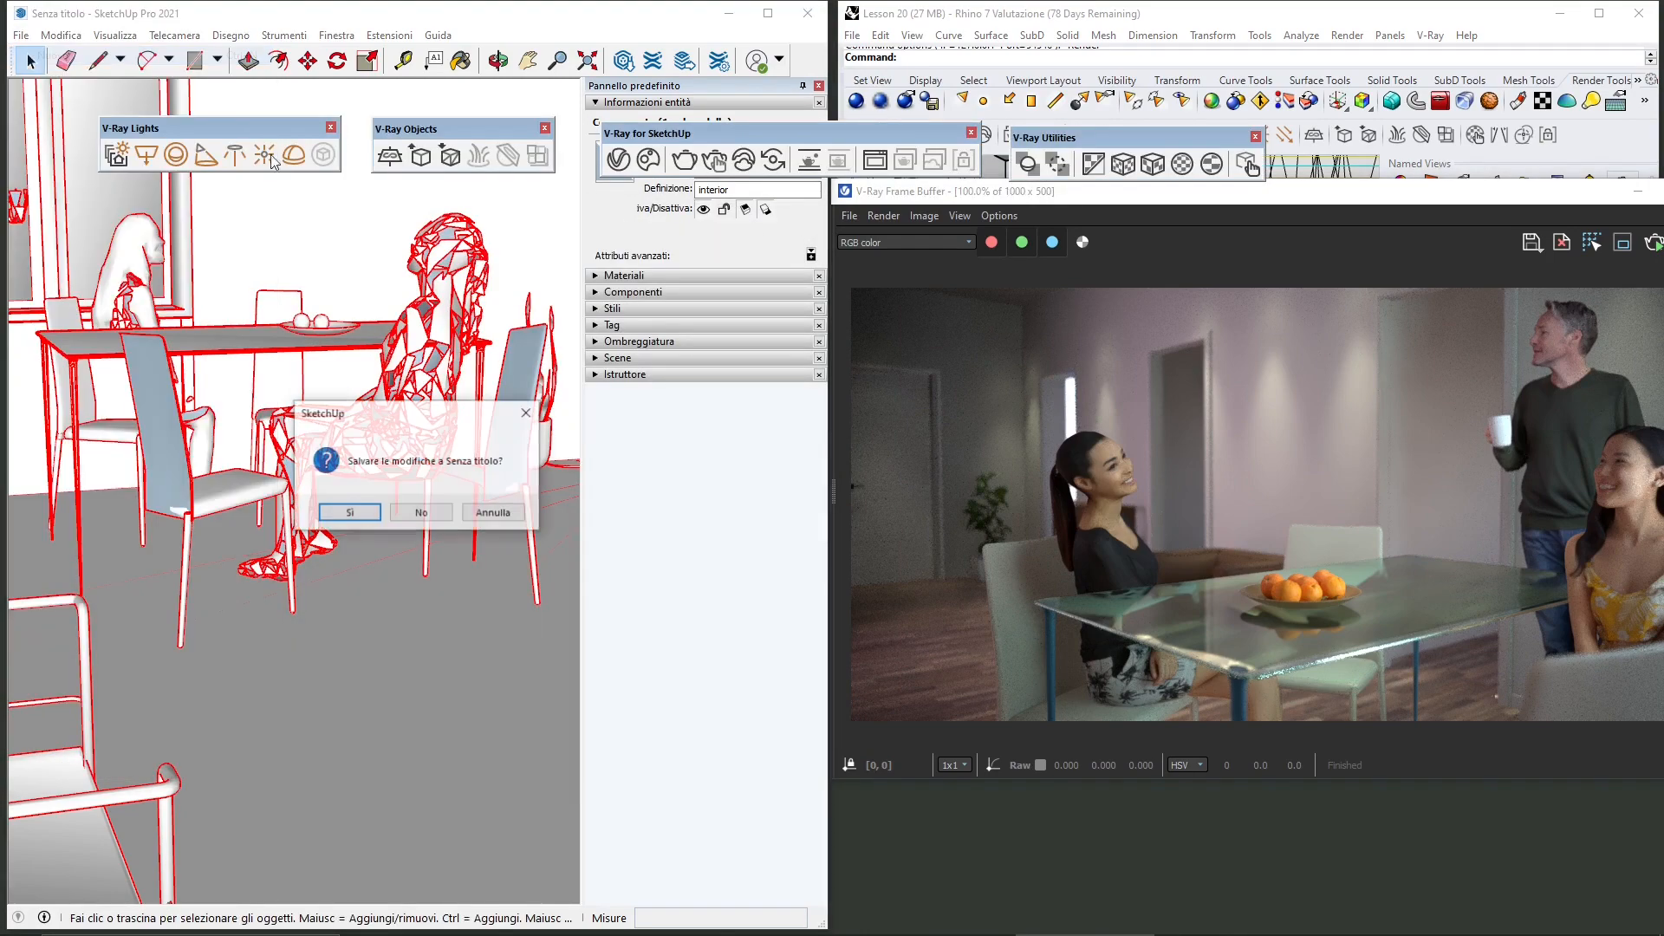
{"action": "left_click", "coordinate": [436, 512]}
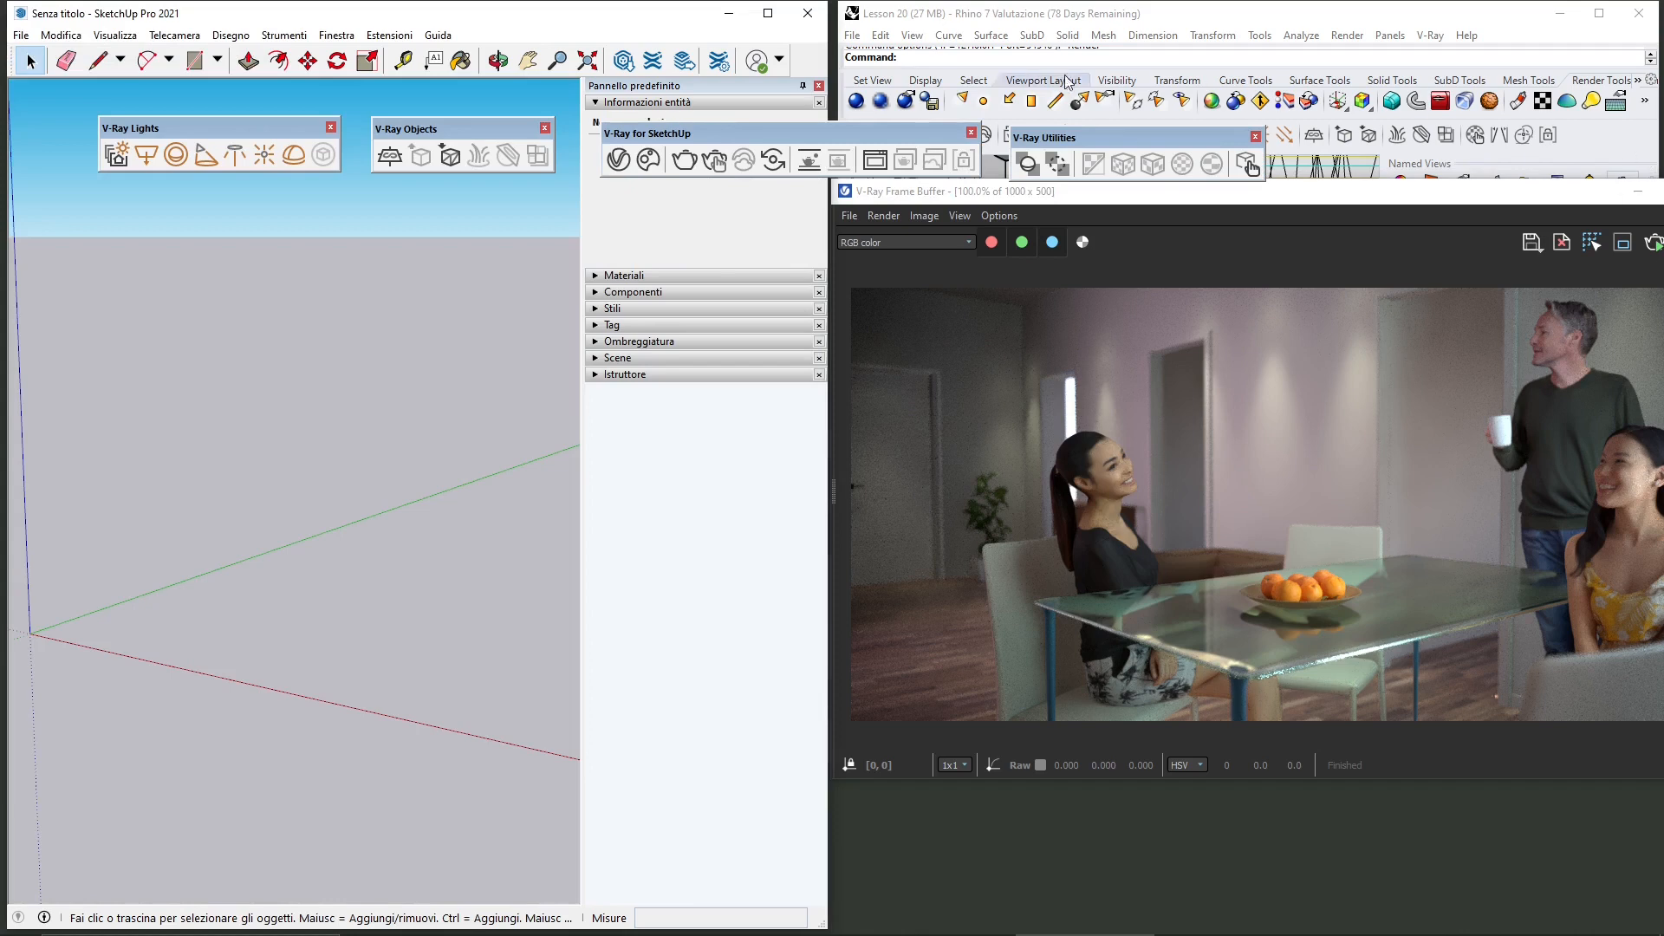
Step: Move the V-Ray Utilities and V-Ray for SketchUp toolbars into the SketchUp window
{"action": "left_click_drag", "start_coordinate": [1025, 148], "coordinate": [236, 194]}
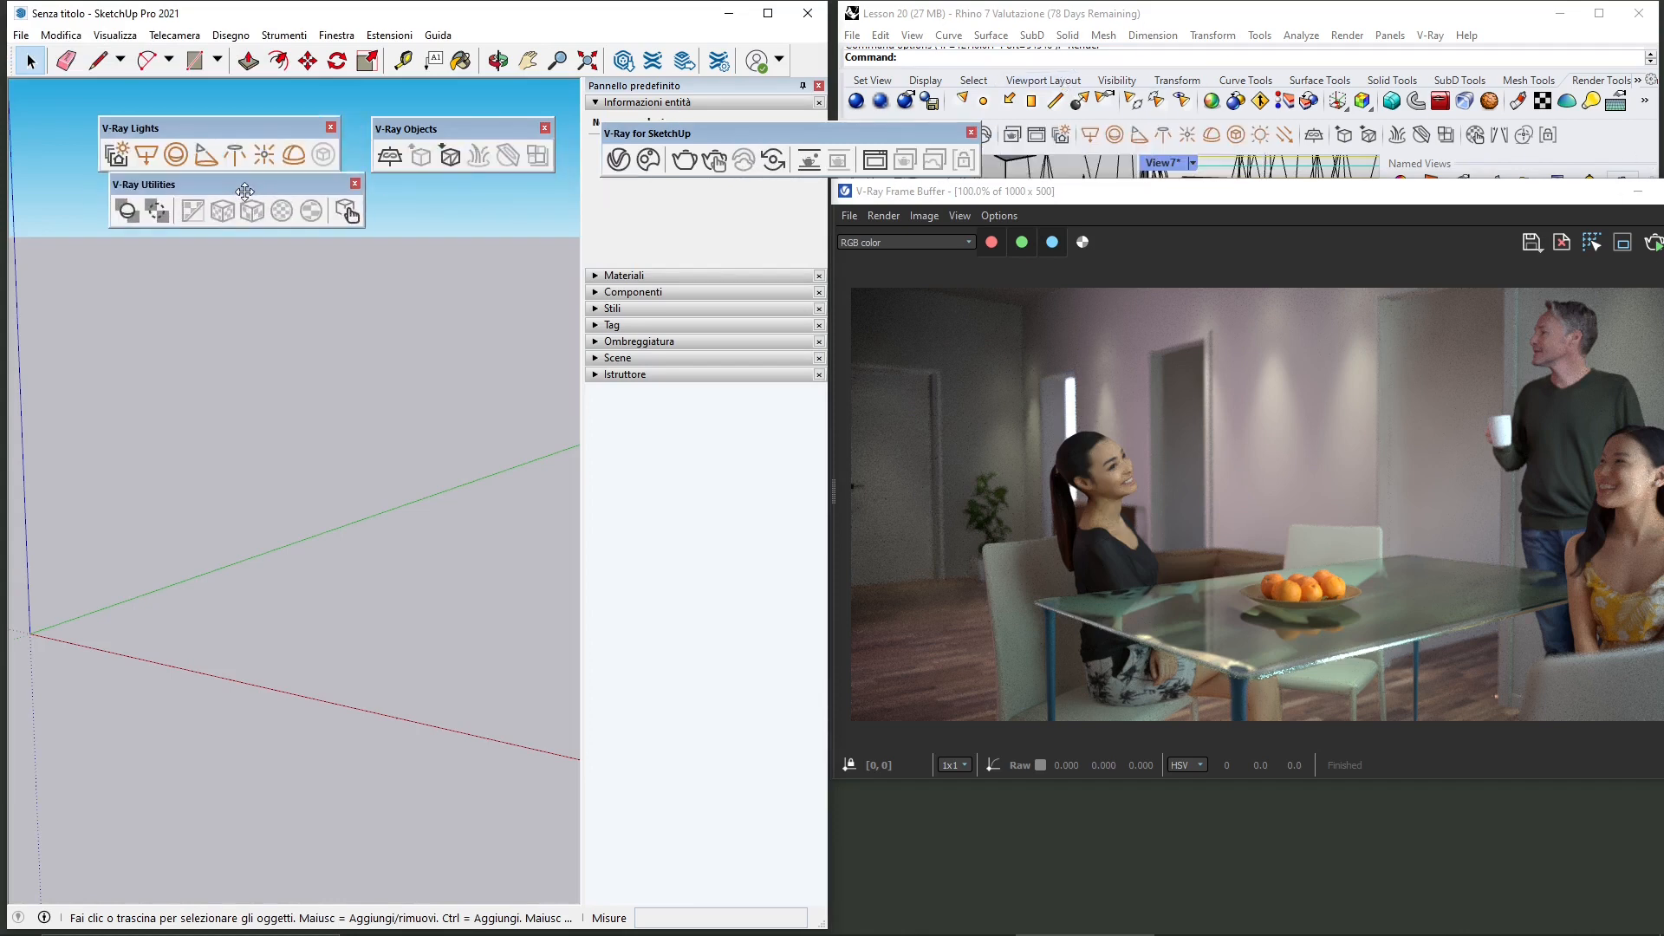
{"action": "mouse_move", "coordinate": [705, 148]}
{"action": "left_mouse_down"}
{"action": "mouse_move", "coordinate": [568, 208]}
{"action": "mouse_move", "coordinate": [483, 205]}
{"action": "left_mouse_up"}
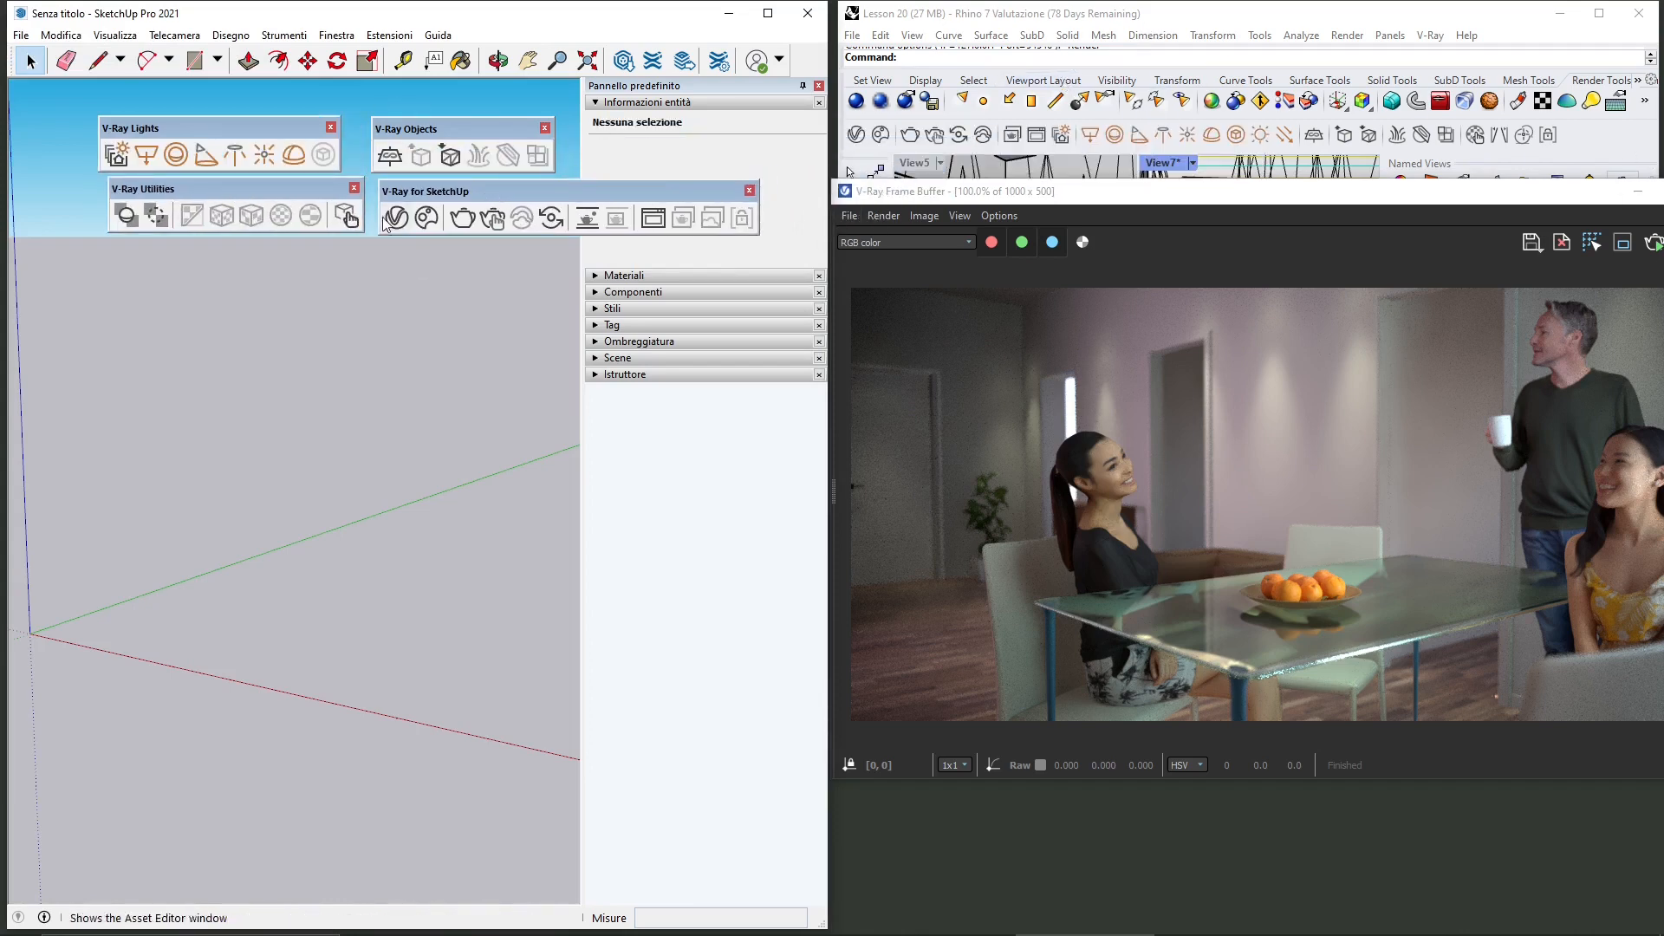
{"action": "left_click", "coordinate": [1226, 7]}
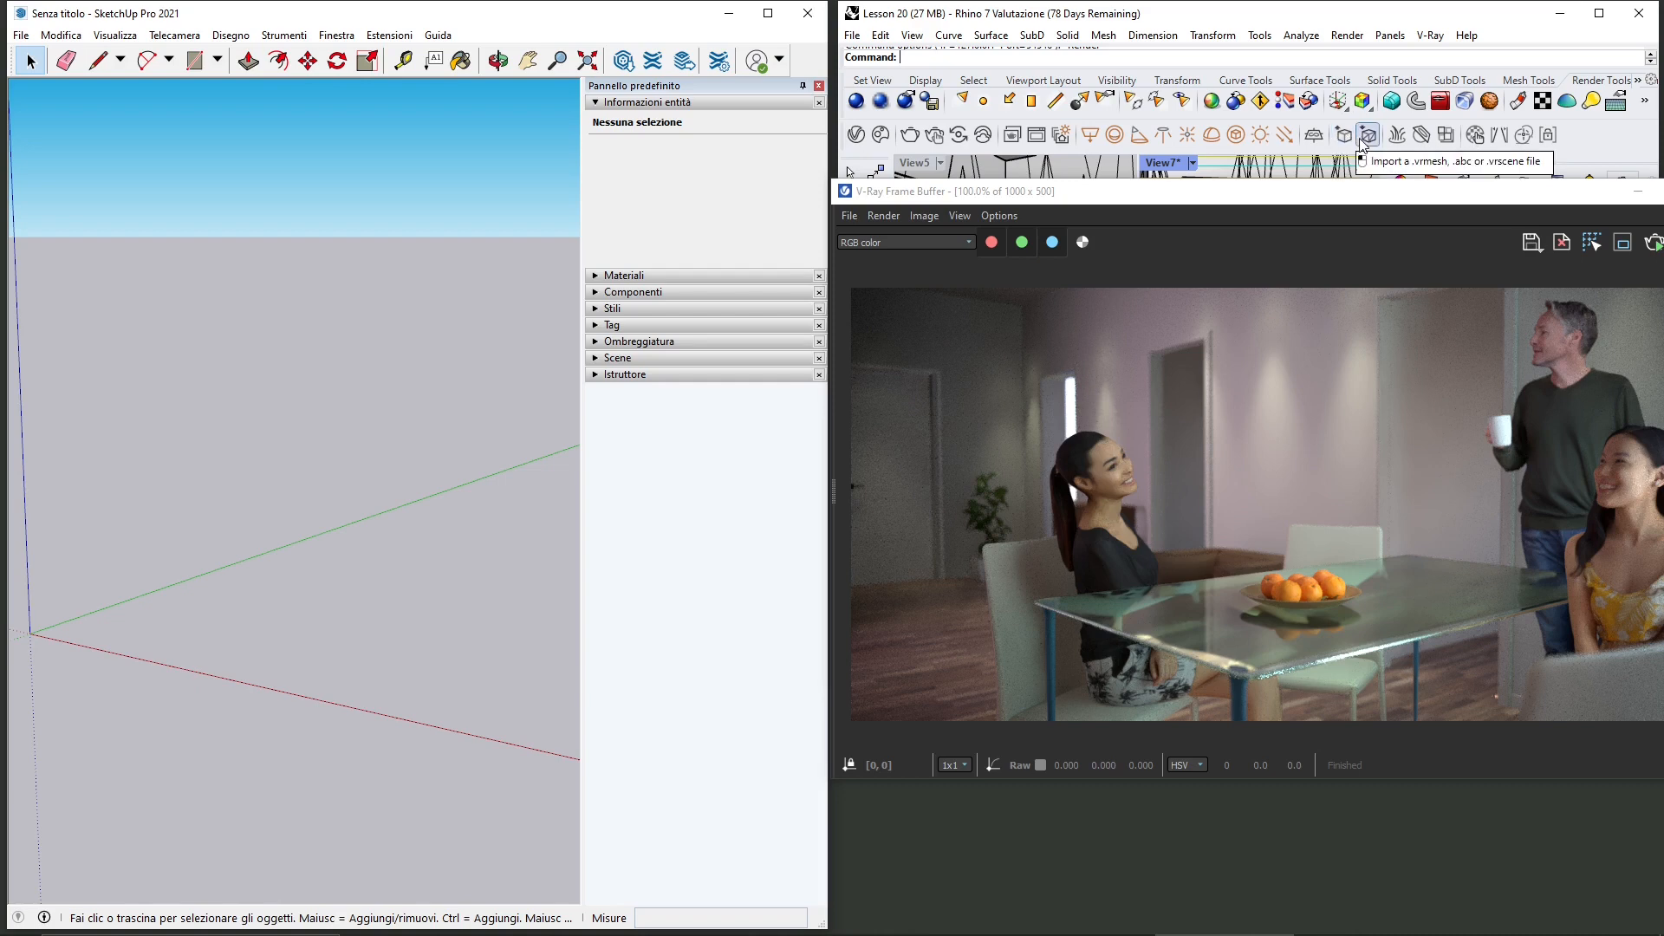
Step: Import the "interior" VRScene file as a V-Ray proxy and place it at the model origin
{"action": "left_click", "coordinate": [588, 17]}
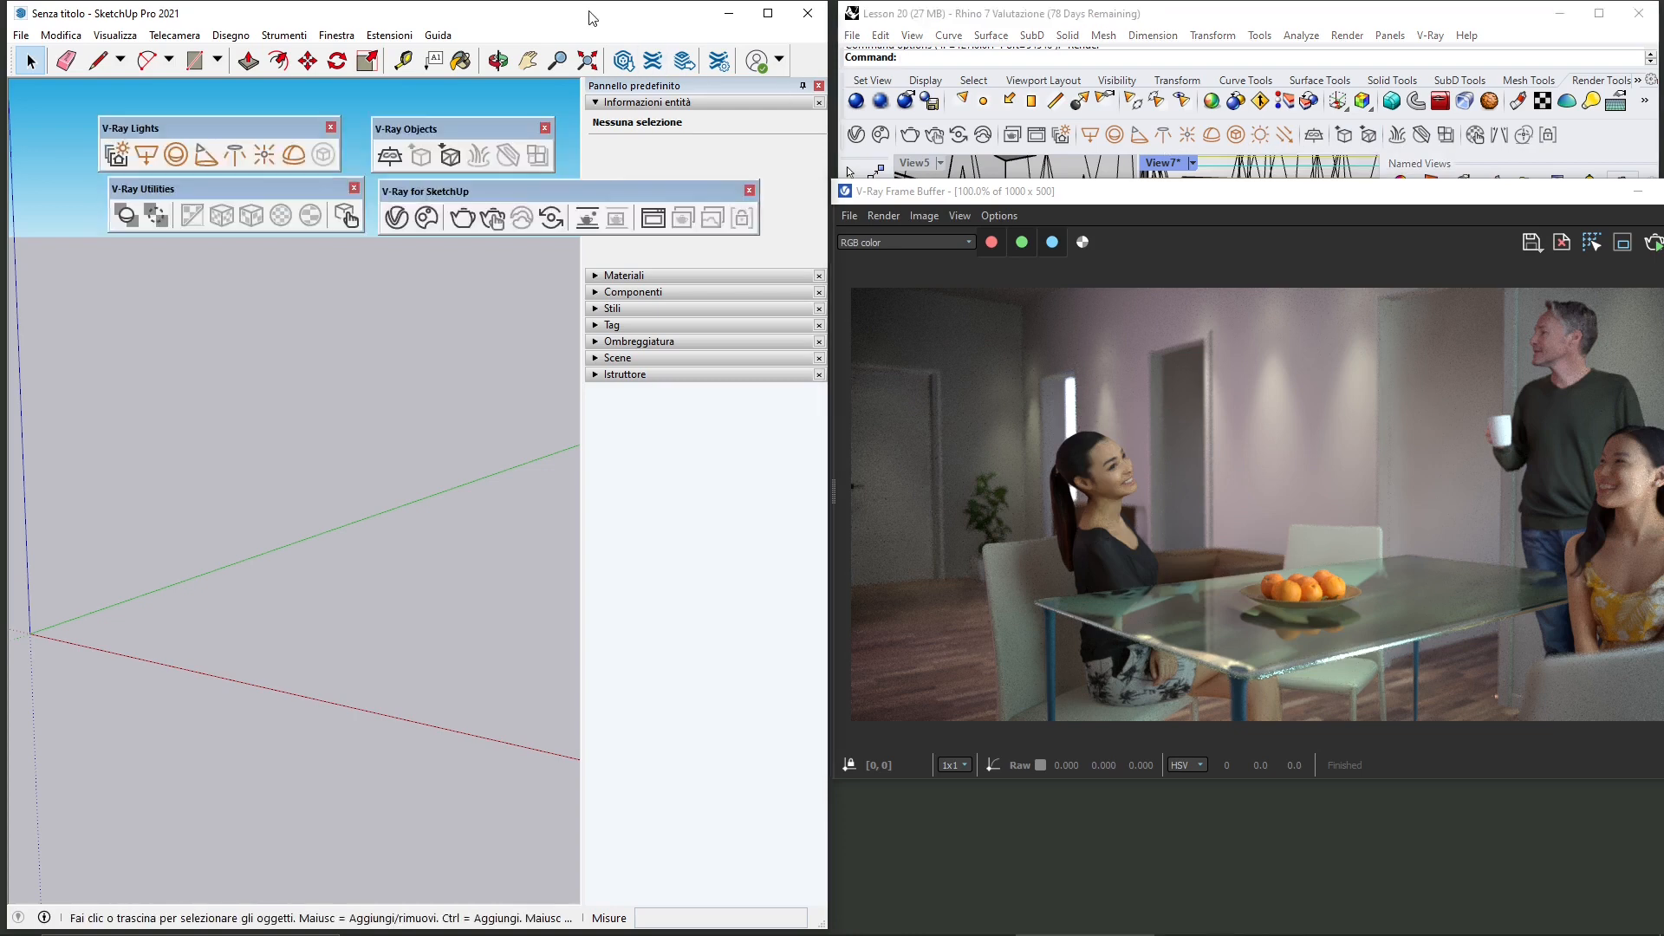
{"action": "left_click", "coordinate": [449, 157]}
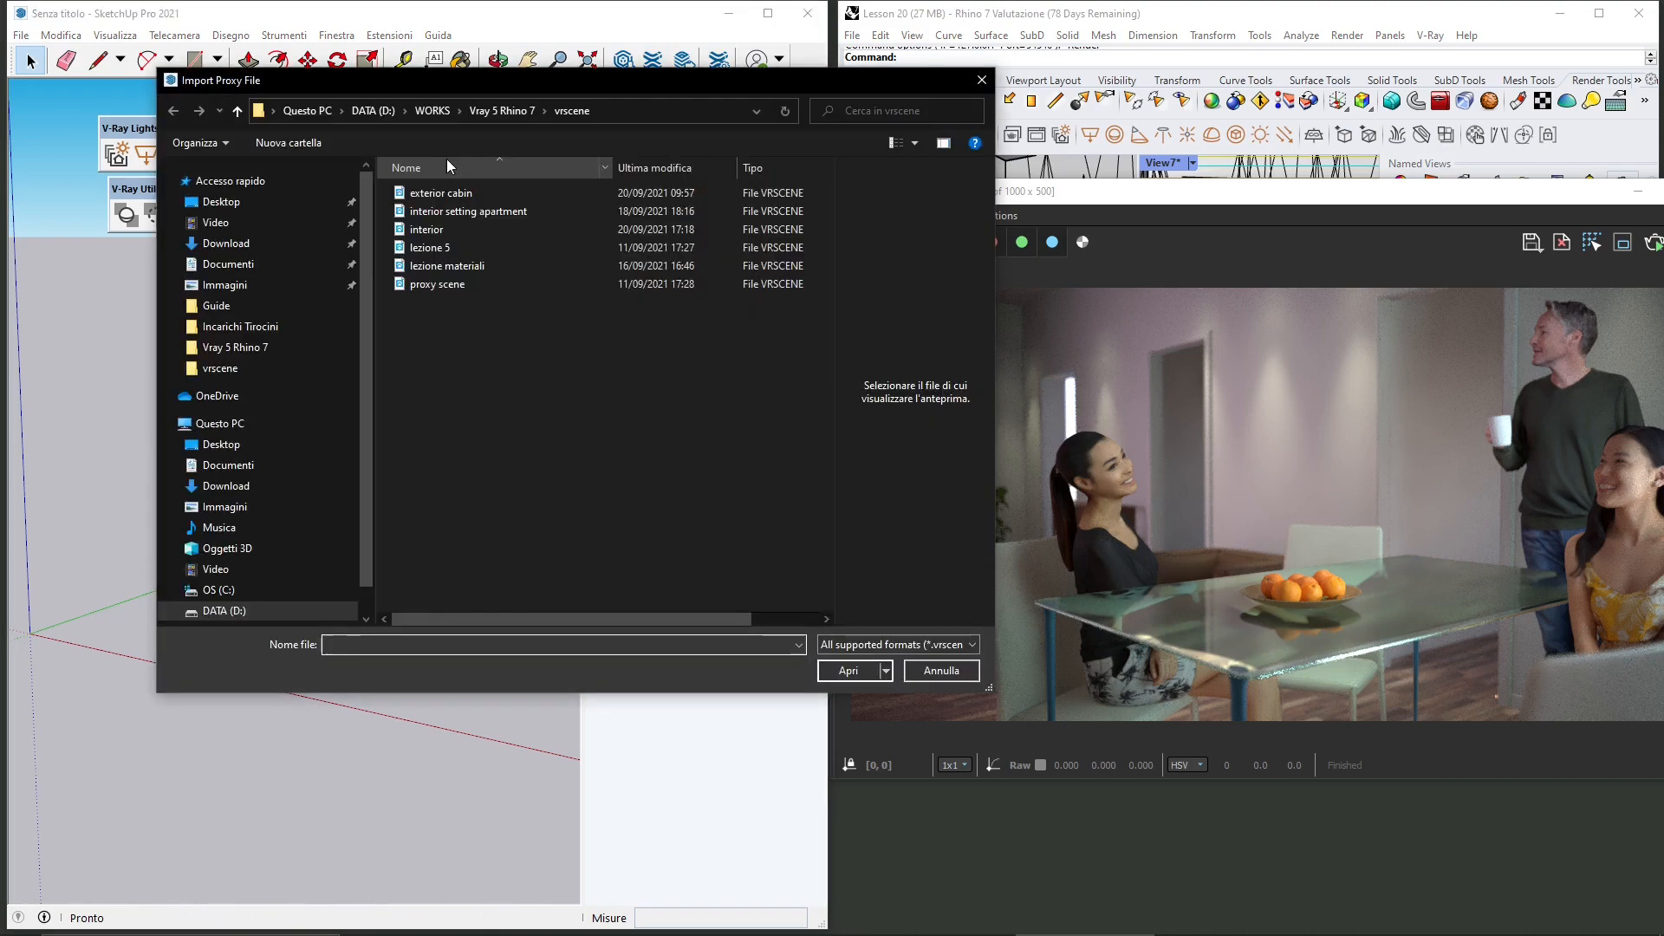
{"action": "left_click", "coordinate": [438, 230]}
{"action": "left_click", "coordinate": [849, 670]}
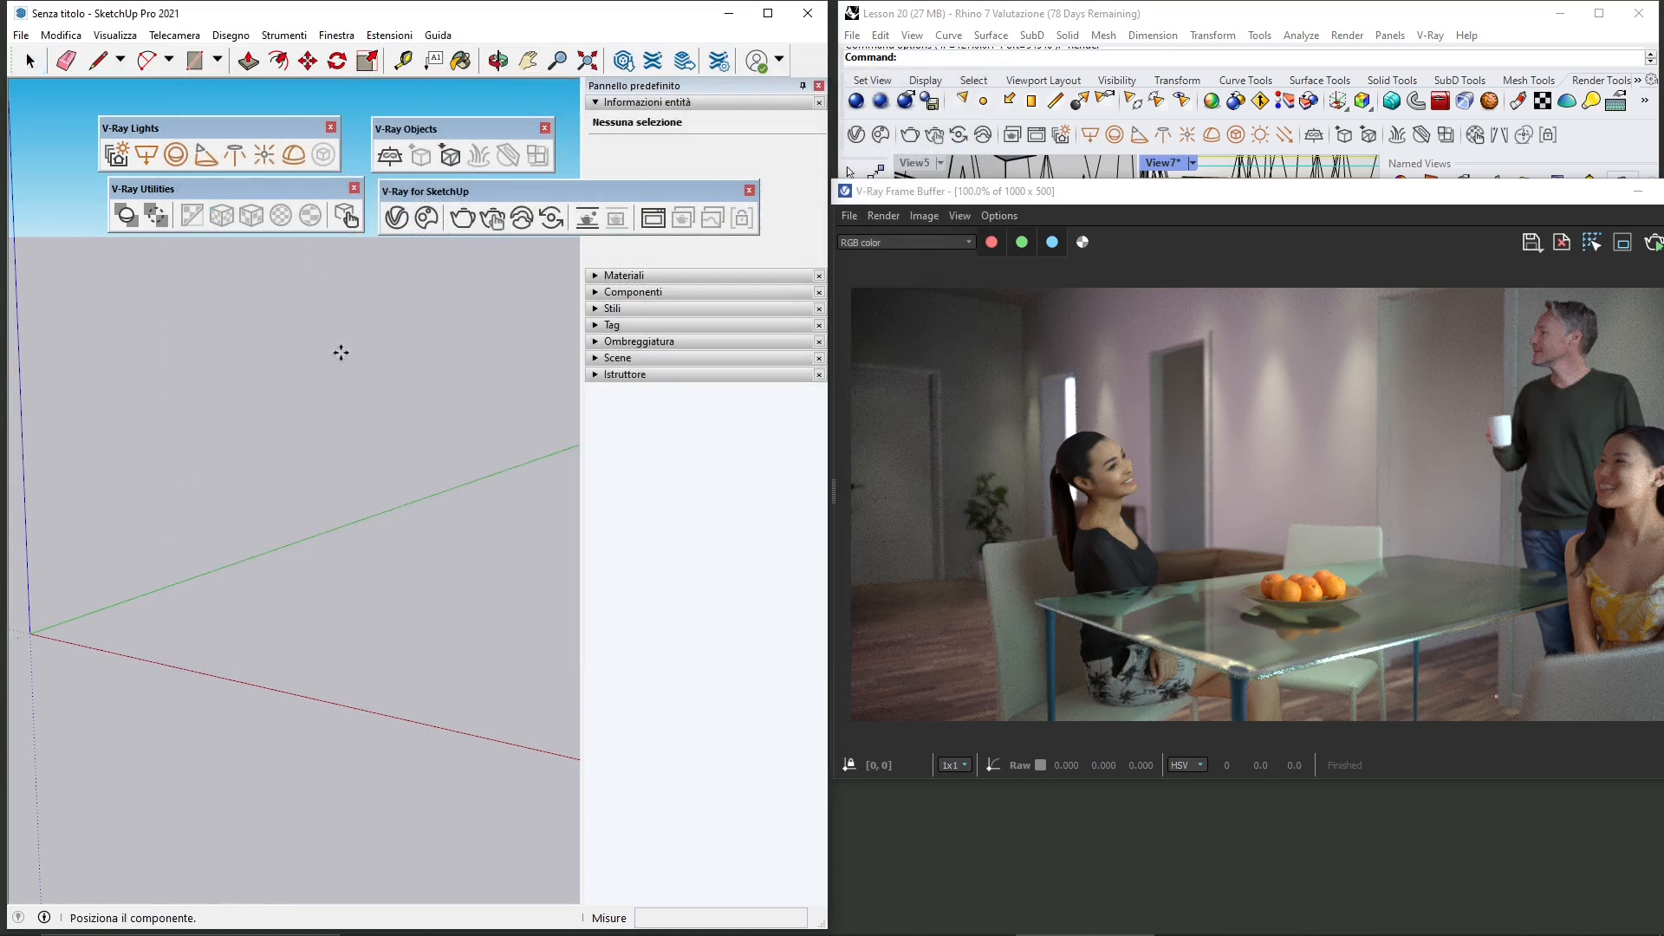
{"action": "scroll", "coordinate": [295, 715], "scroll_direction": "down", "scroll_amount": 3}
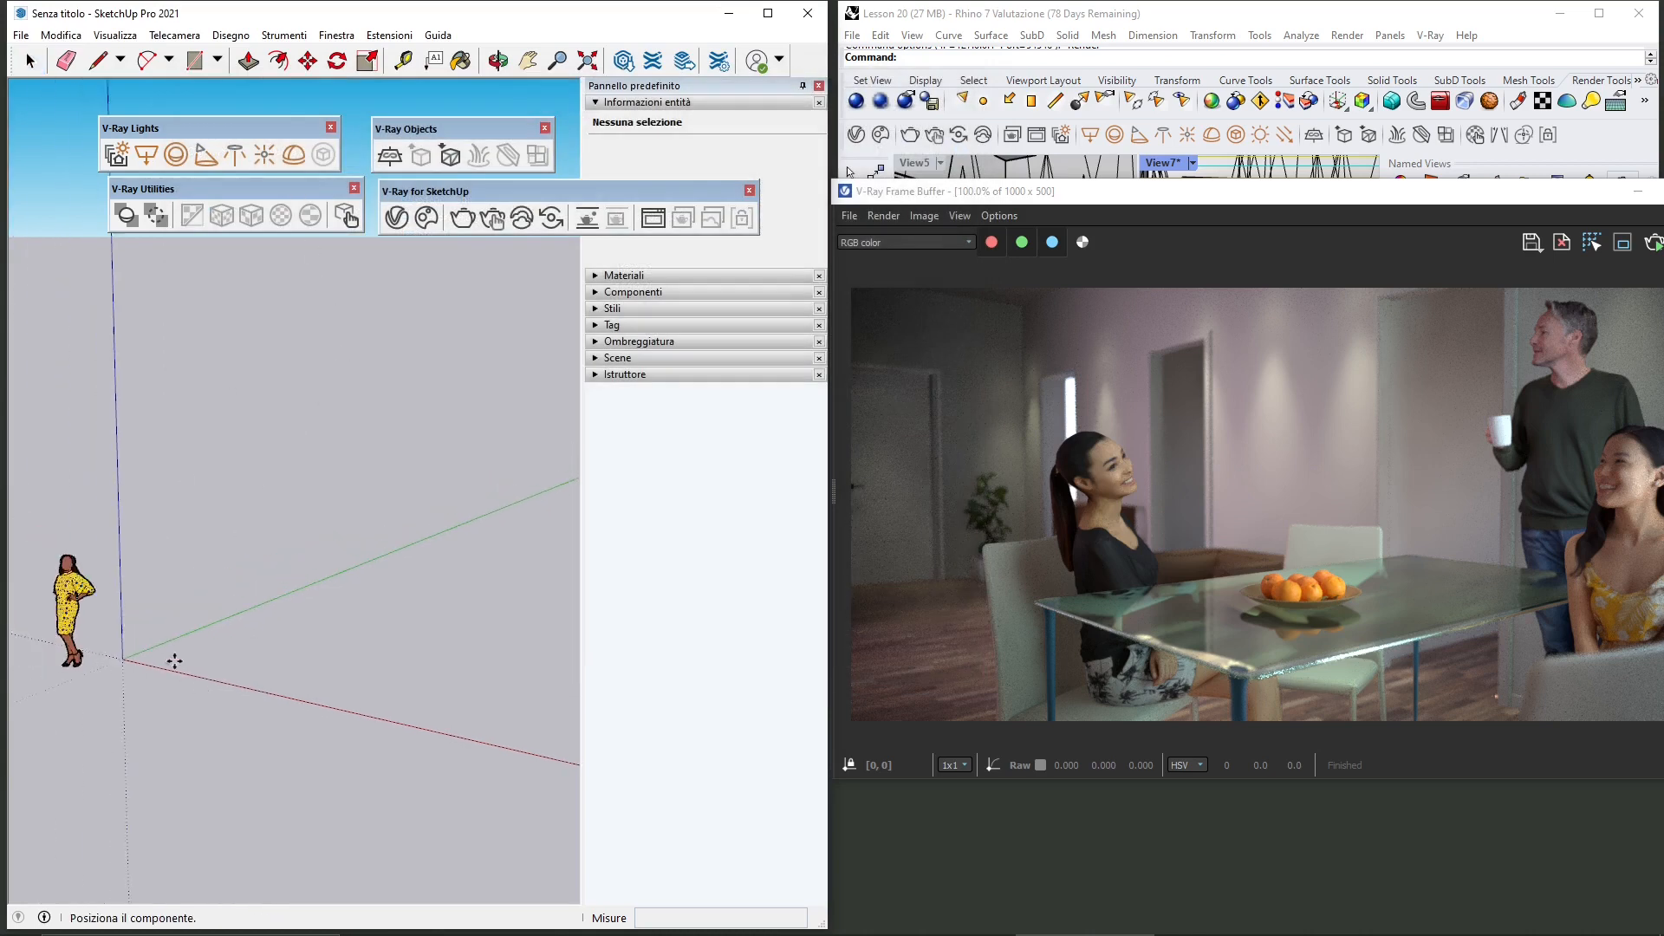
{"action": "scroll", "coordinate": [75, 717], "scroll_direction": "down", "scroll_amount": 6}
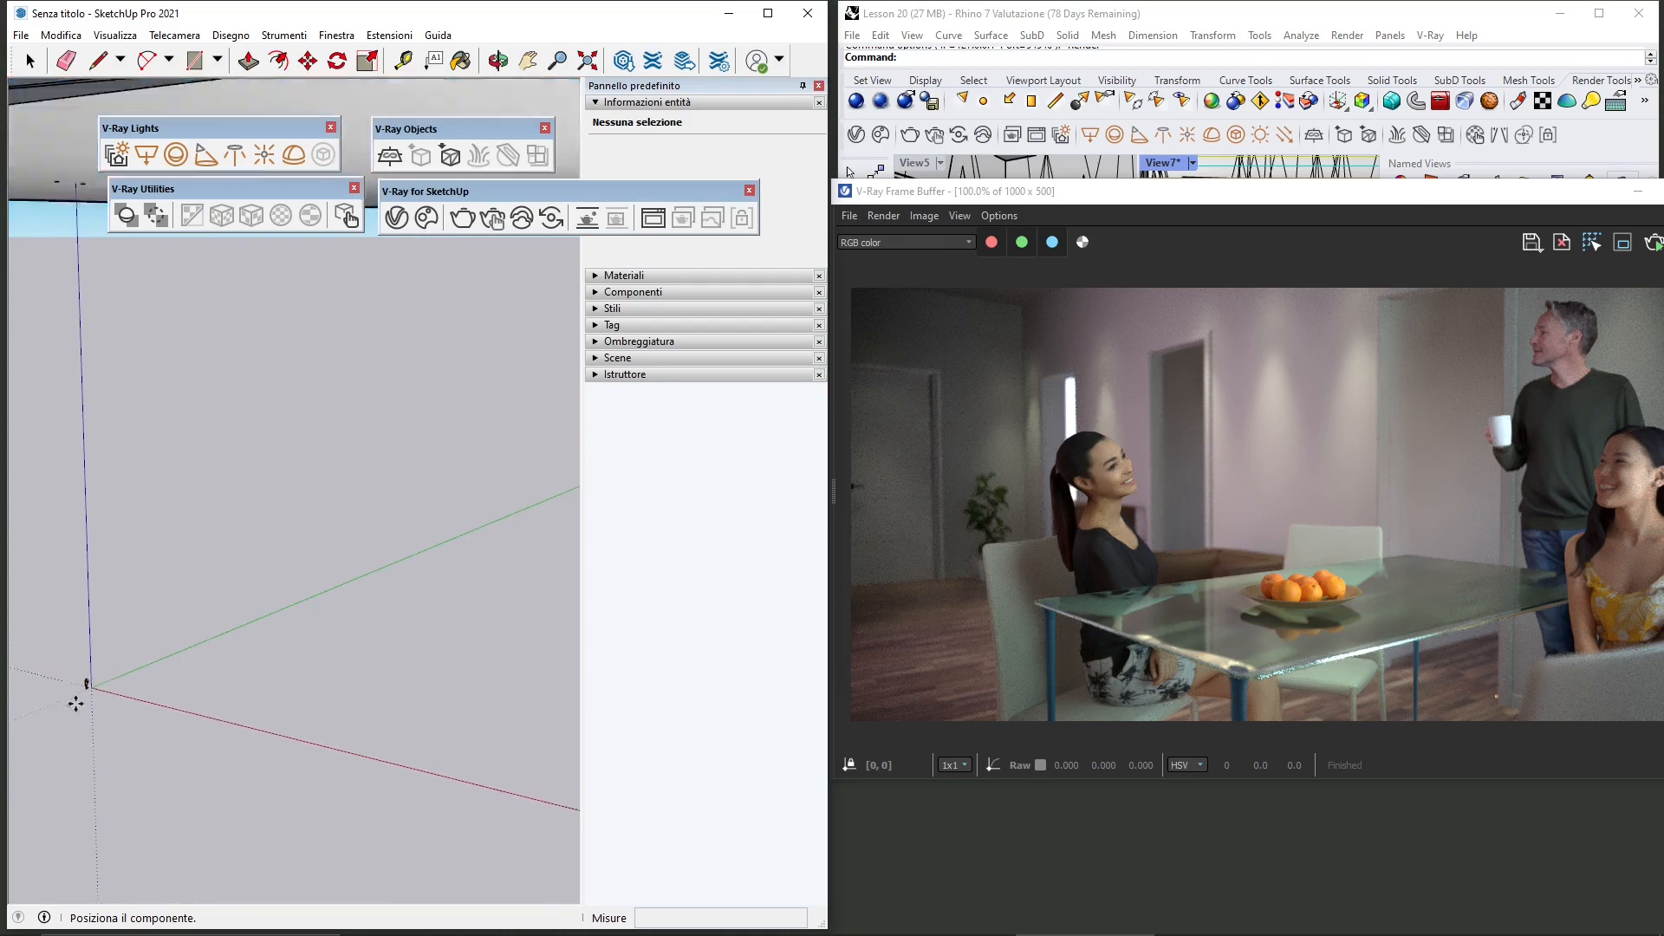
{"action": "scroll", "coordinate": [330, 564], "scroll_direction": "down", "scroll_amount": 4}
{"action": "scroll", "coordinate": [229, 619], "scroll_direction": "down", "scroll_amount": 2}
{"action": "left_click", "coordinate": [200, 634]}
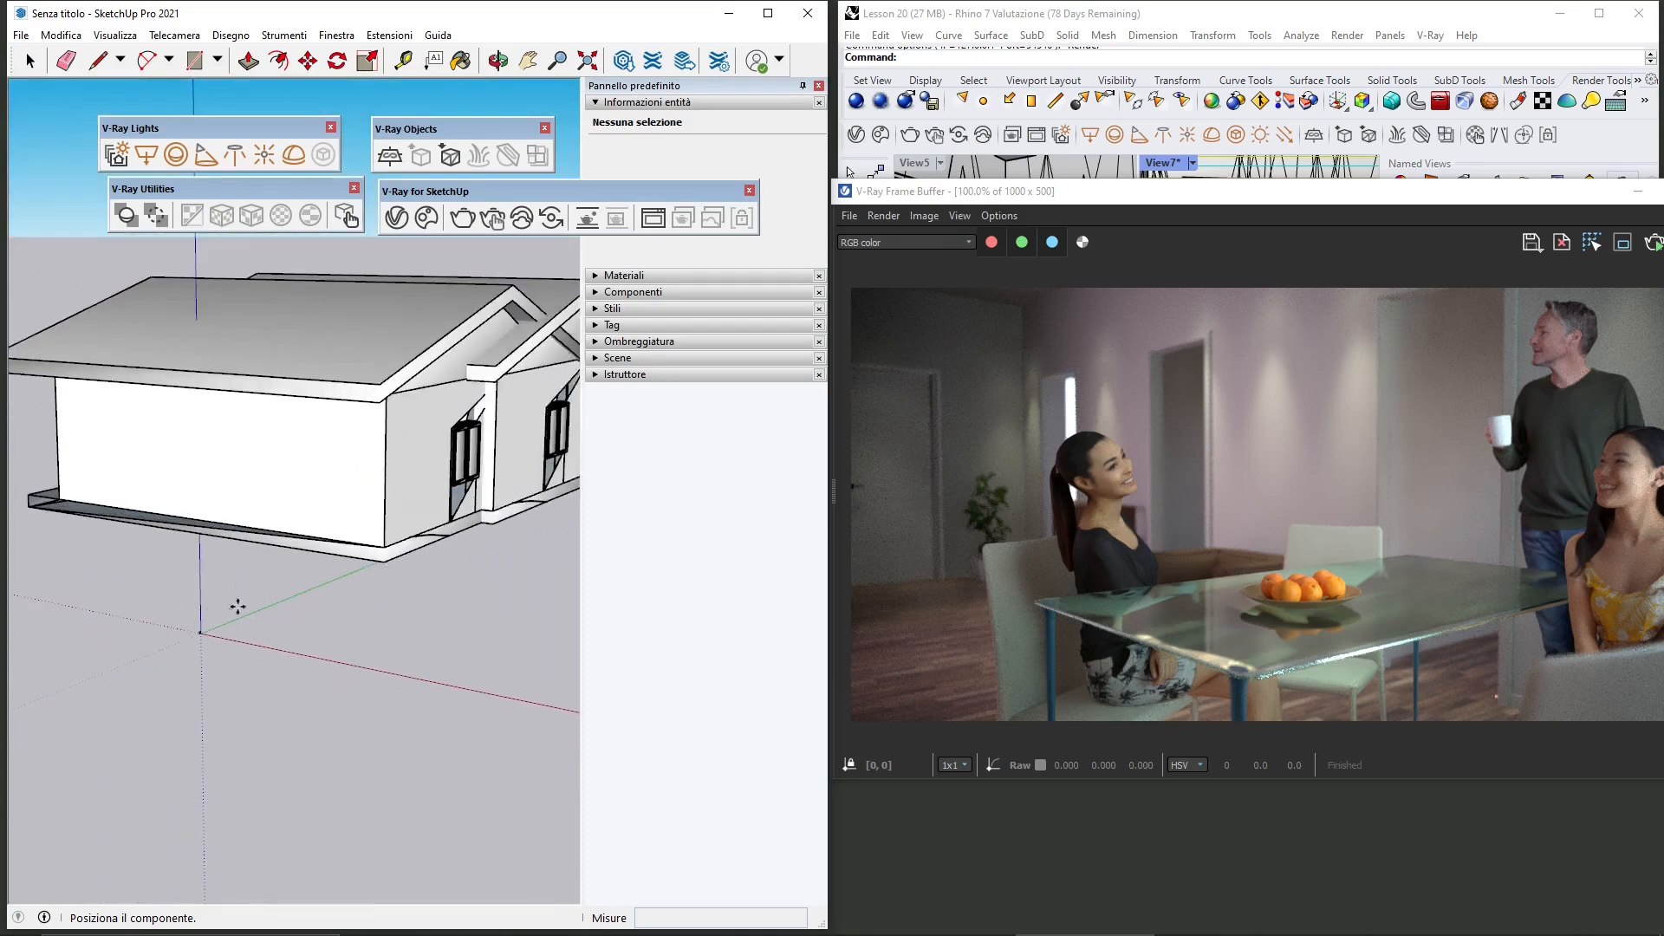
Step: Navigate the view into the imported interior to frame the dining table and figures
{"action": "left_click", "coordinate": [32, 59]}
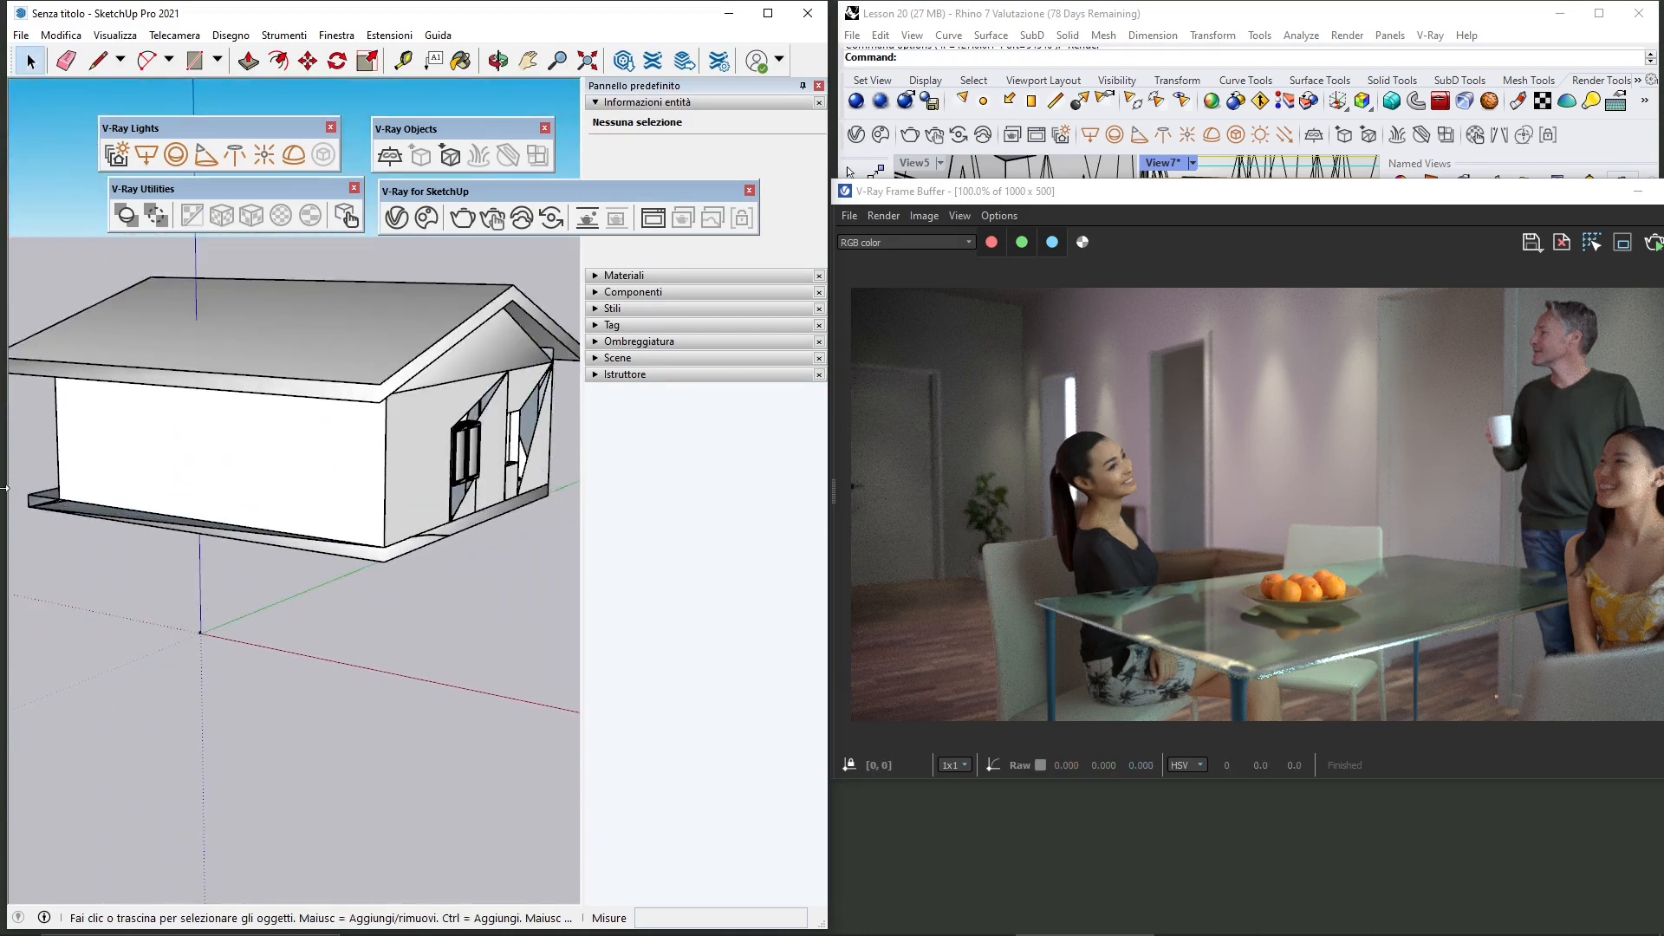
{"action": "right_click", "coordinate": [127, 483]}
{"action": "left_click", "coordinate": [124, 310]}
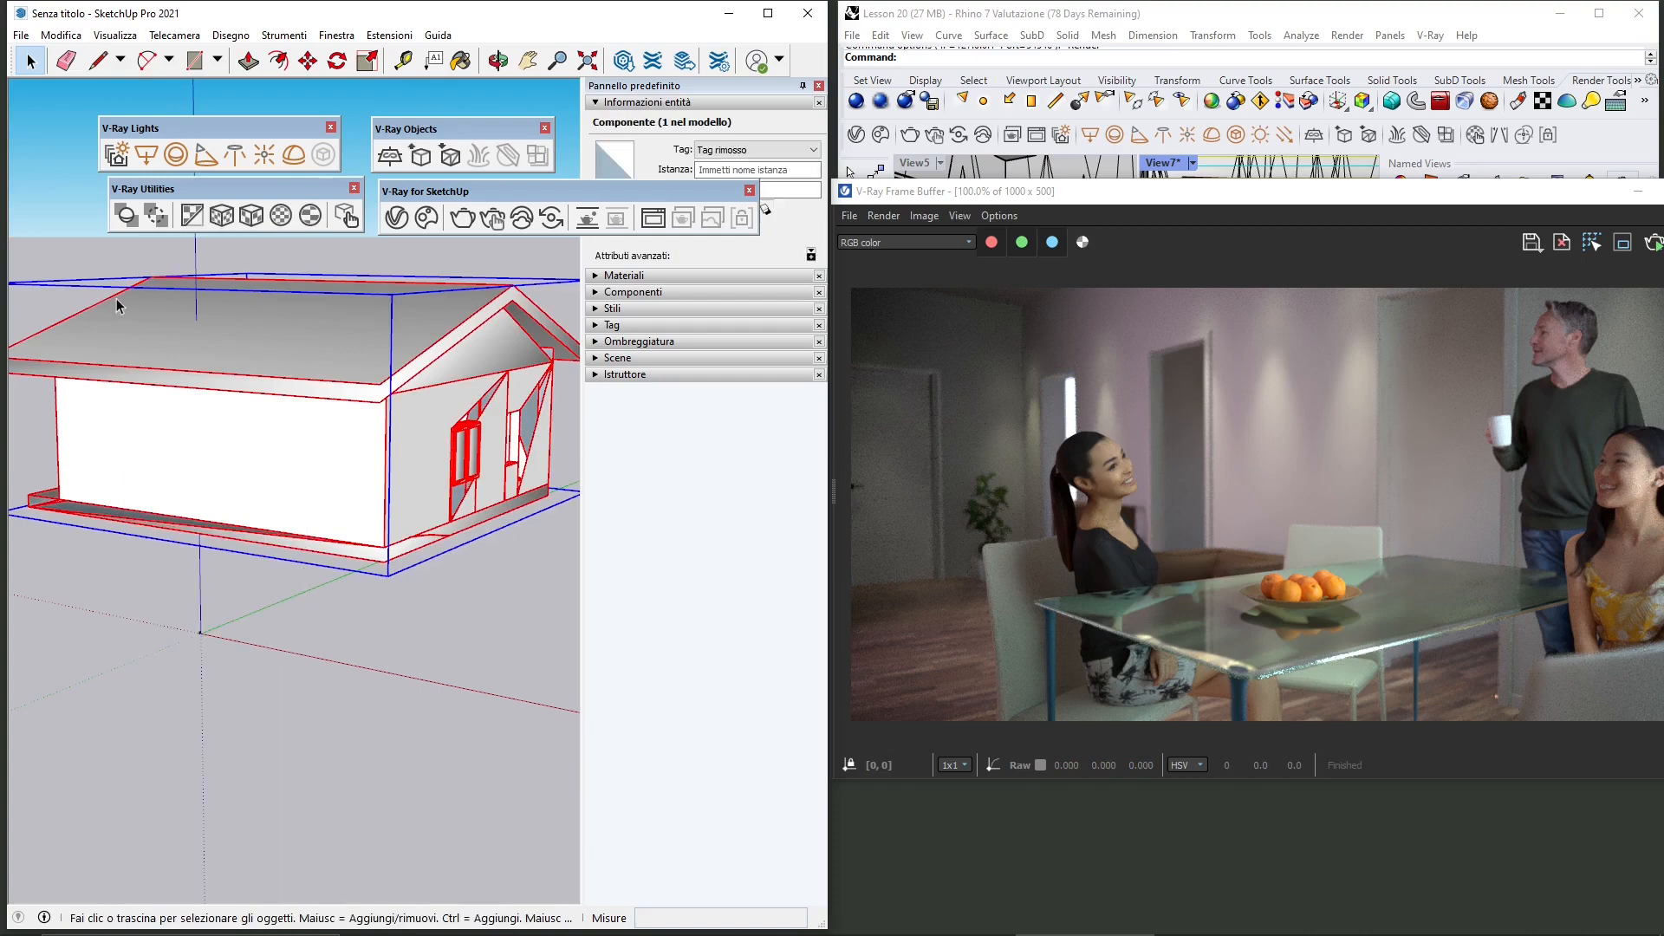
{"action": "left_click", "coordinate": [290, 710]}
{"action": "mouse_move", "coordinate": [297, 687]}
{"action": "middle_mouse_down"}
{"action": "mouse_move", "coordinate": [315, 668]}
{"action": "mouse_move", "coordinate": [375, 699]}
{"action": "middle_mouse_up"}
{"action": "mouse_move", "coordinate": [156, 642]}
{"action": "middle_mouse_down"}
{"action": "mouse_move", "coordinate": [231, 650]}
{"action": "mouse_move", "coordinate": [52, 639]}
{"action": "mouse_move", "coordinate": [392, 619]}
{"action": "middle_mouse_up"}
{"action": "scroll", "coordinate": [301, 434], "scroll_direction": "up", "scroll_amount": 10}
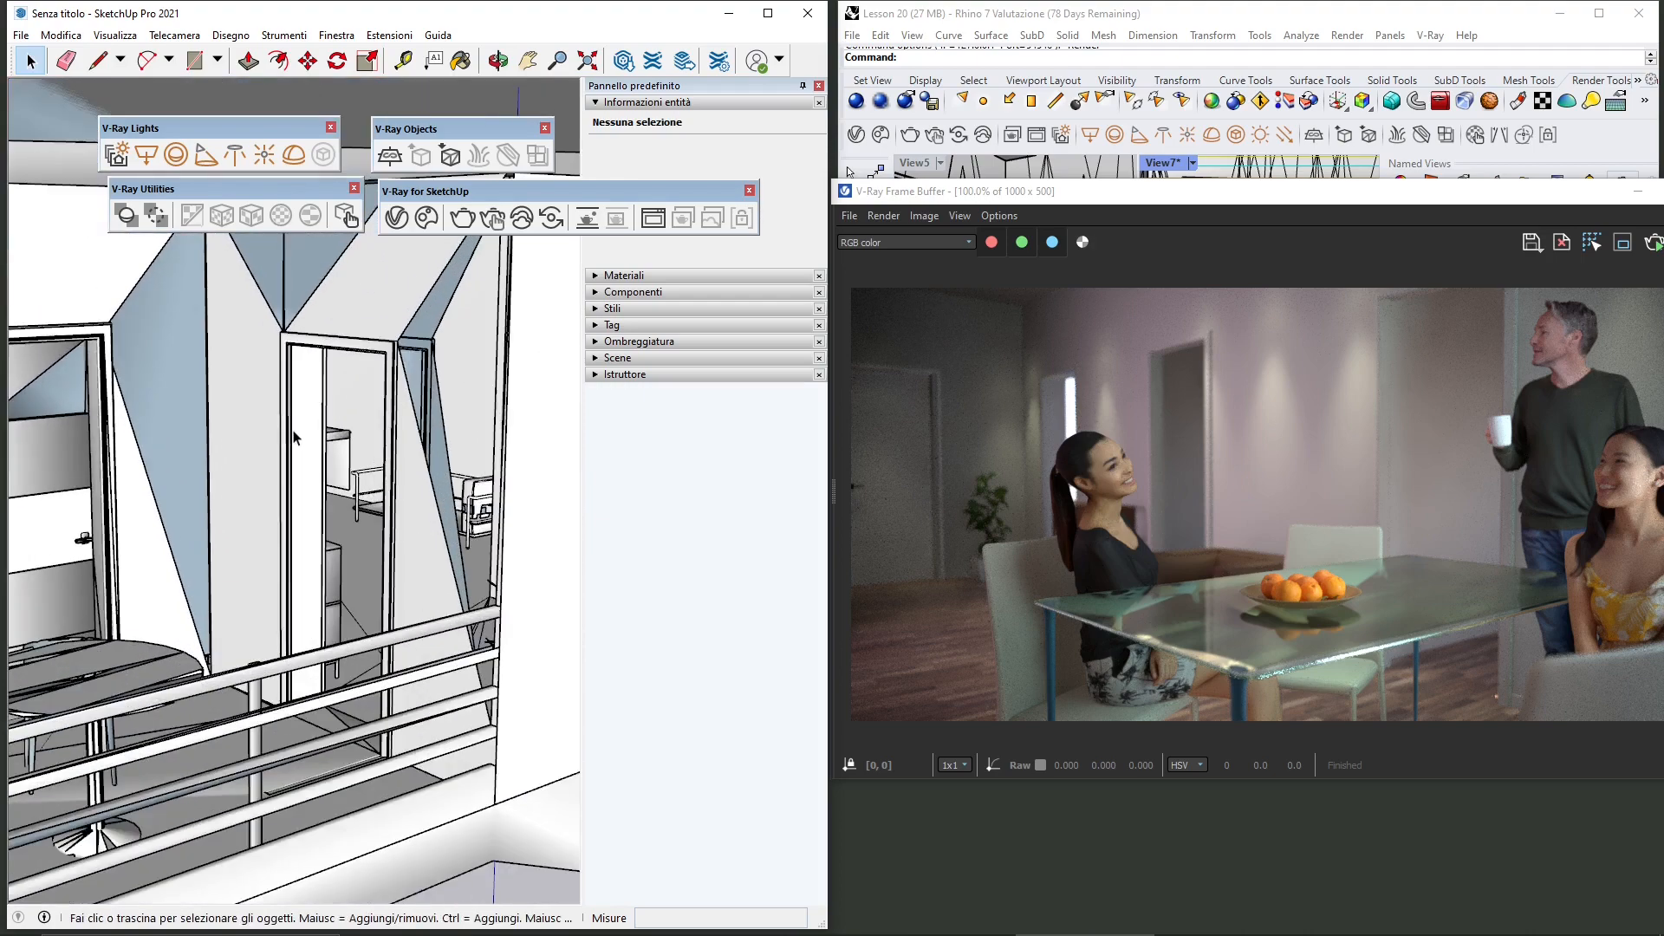
{"action": "scroll", "coordinate": [300, 433], "scroll_direction": "up", "scroll_amount": 6}
{"action": "middle_click_drag", "start_coordinate": [327, 453], "coordinate": [170, 454]}
{"action": "mouse_move", "coordinate": [341, 479]}
{"action": "middle_mouse_down", "text": "shift"}
{"action": "mouse_move", "coordinate": [293, 468]}
{"action": "mouse_move", "coordinate": [212, 499]}
{"action": "mouse_move", "coordinate": [316, 539]}
{"action": "middle_mouse_up", "text": "shift"}
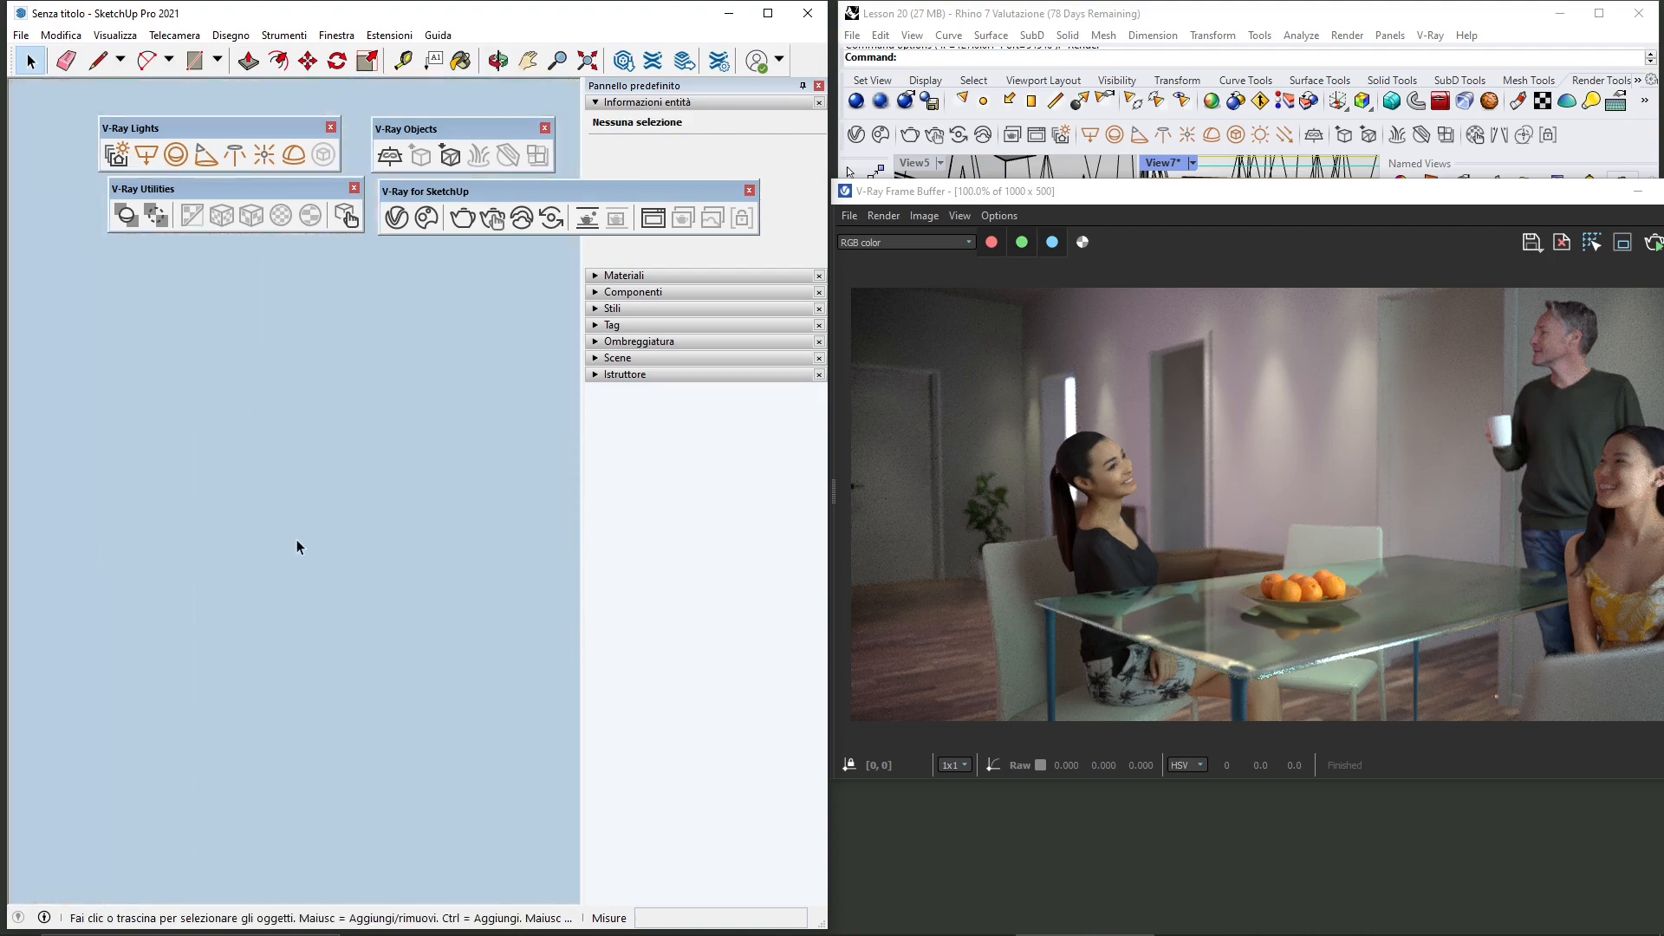
{"action": "scroll", "coordinate": [294, 523], "scroll_direction": "up", "scroll_amount": 3}
{"action": "mouse_move", "coordinate": [300, 499]}
{"action": "middle_mouse_down"}
{"action": "mouse_move", "coordinate": [267, 509]}
{"action": "mouse_move", "coordinate": [380, 576]}
{"action": "mouse_move", "coordinate": [321, 620]}
{"action": "mouse_move", "coordinate": [329, 644]}
{"action": "middle_mouse_up"}
{"action": "scroll", "coordinate": [329, 644], "scroll_direction": "down", "scroll_amount": 1}
{"action": "mouse_move", "coordinate": [481, 644]}
{"action": "middle_mouse_down", "text": "shift"}
{"action": "mouse_move", "coordinate": [413, 617]}
{"action": "mouse_move", "coordinate": [442, 607]}
{"action": "middle_mouse_up", "text": "shift"}
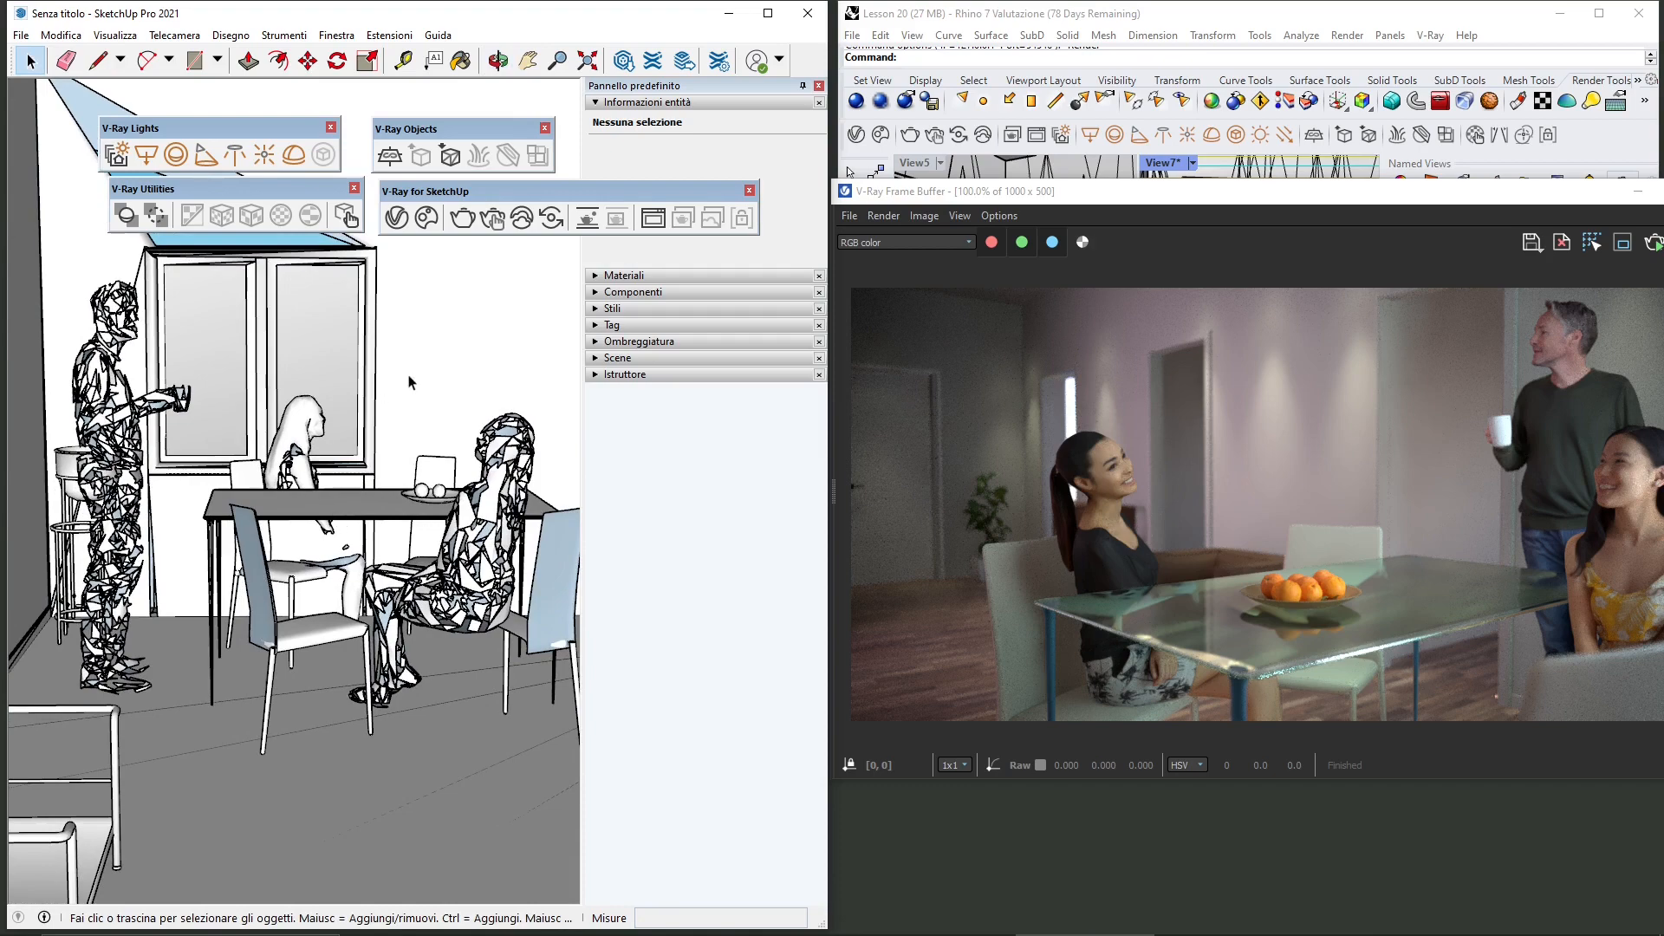
Step: Start a render of the scene in the frame buffer, then abort it and close the frame buffer
{"action": "left_click", "coordinate": [657, 218]}
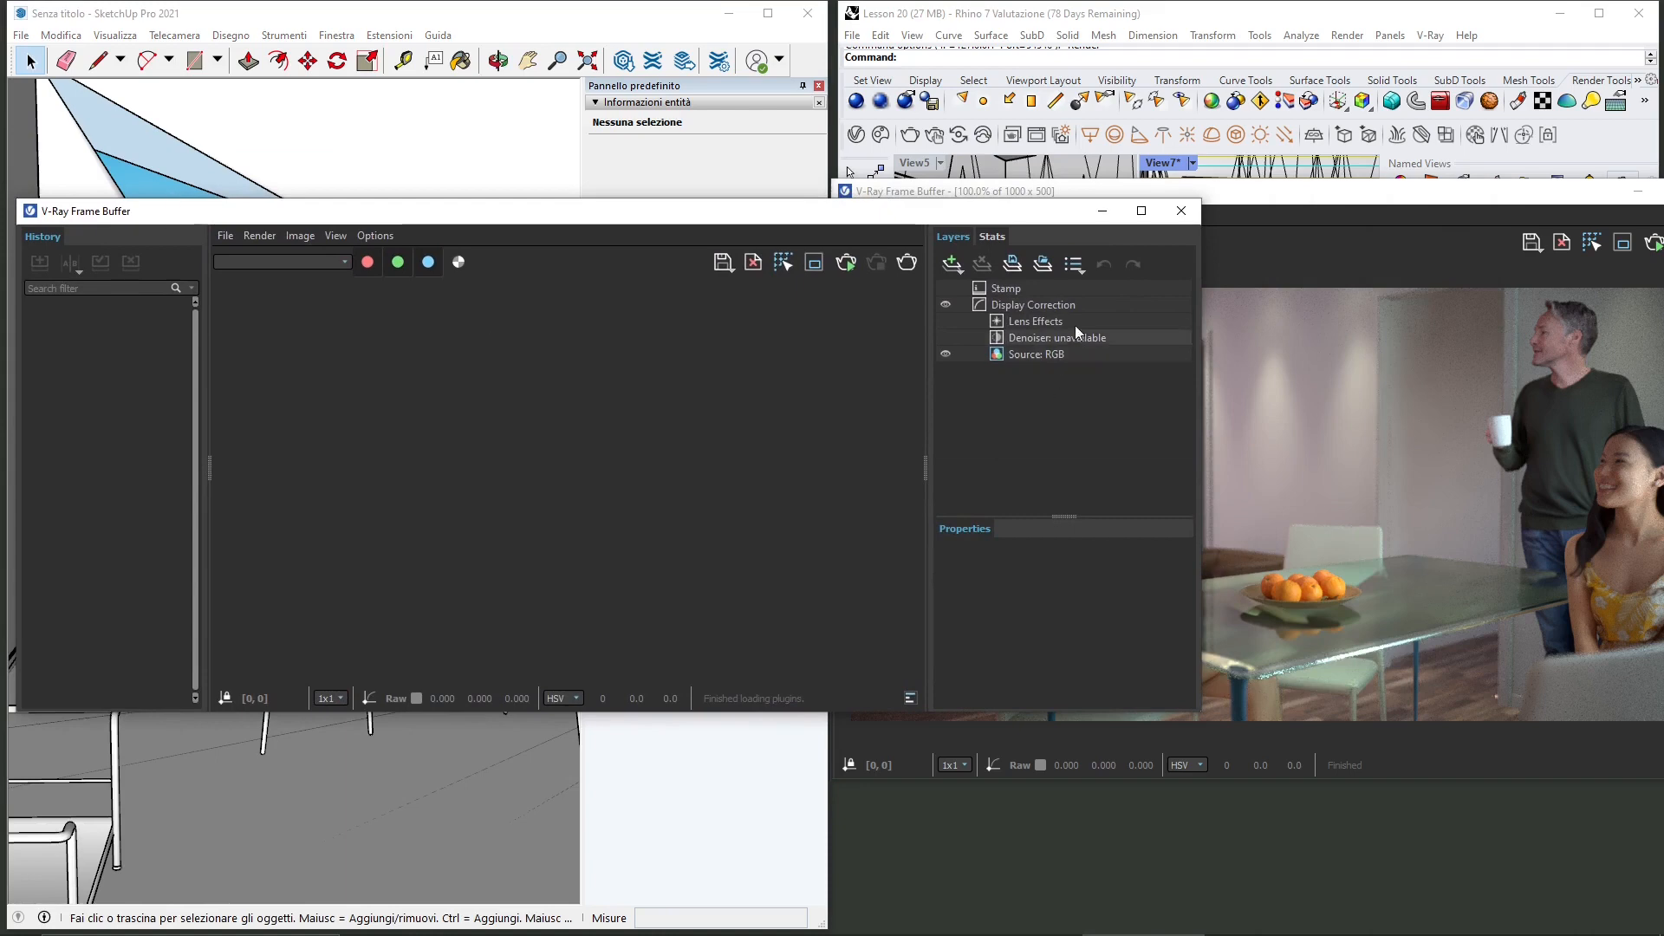
{"action": "left_click", "coordinate": [906, 262]}
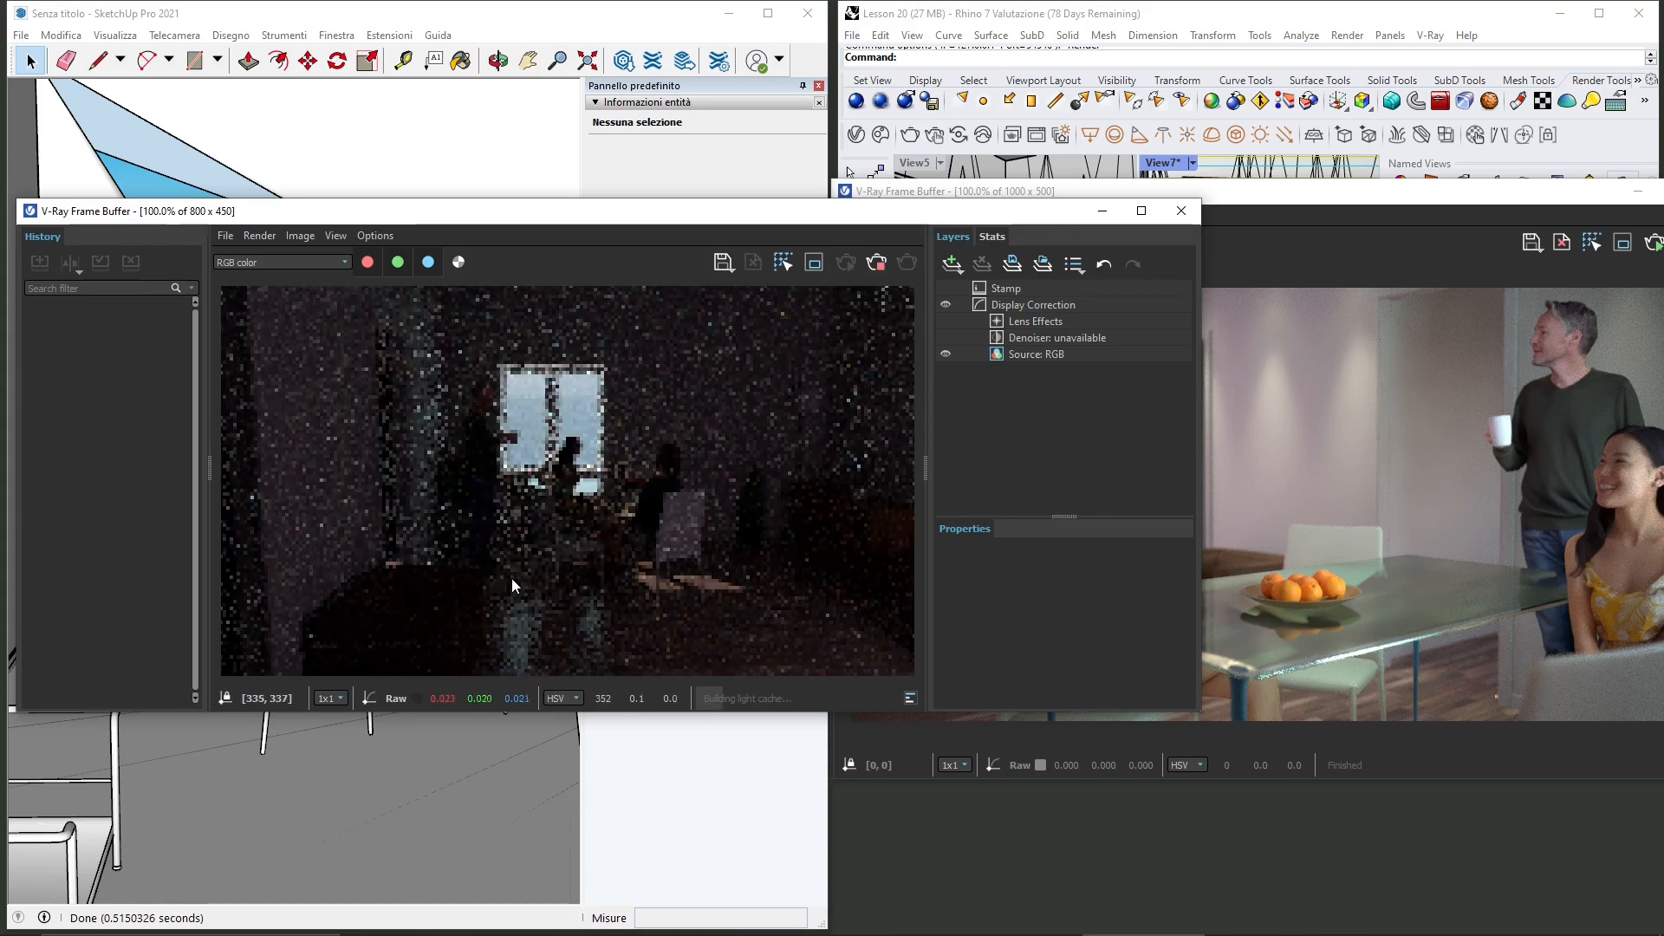
{"action": "left_click", "coordinate": [878, 265]}
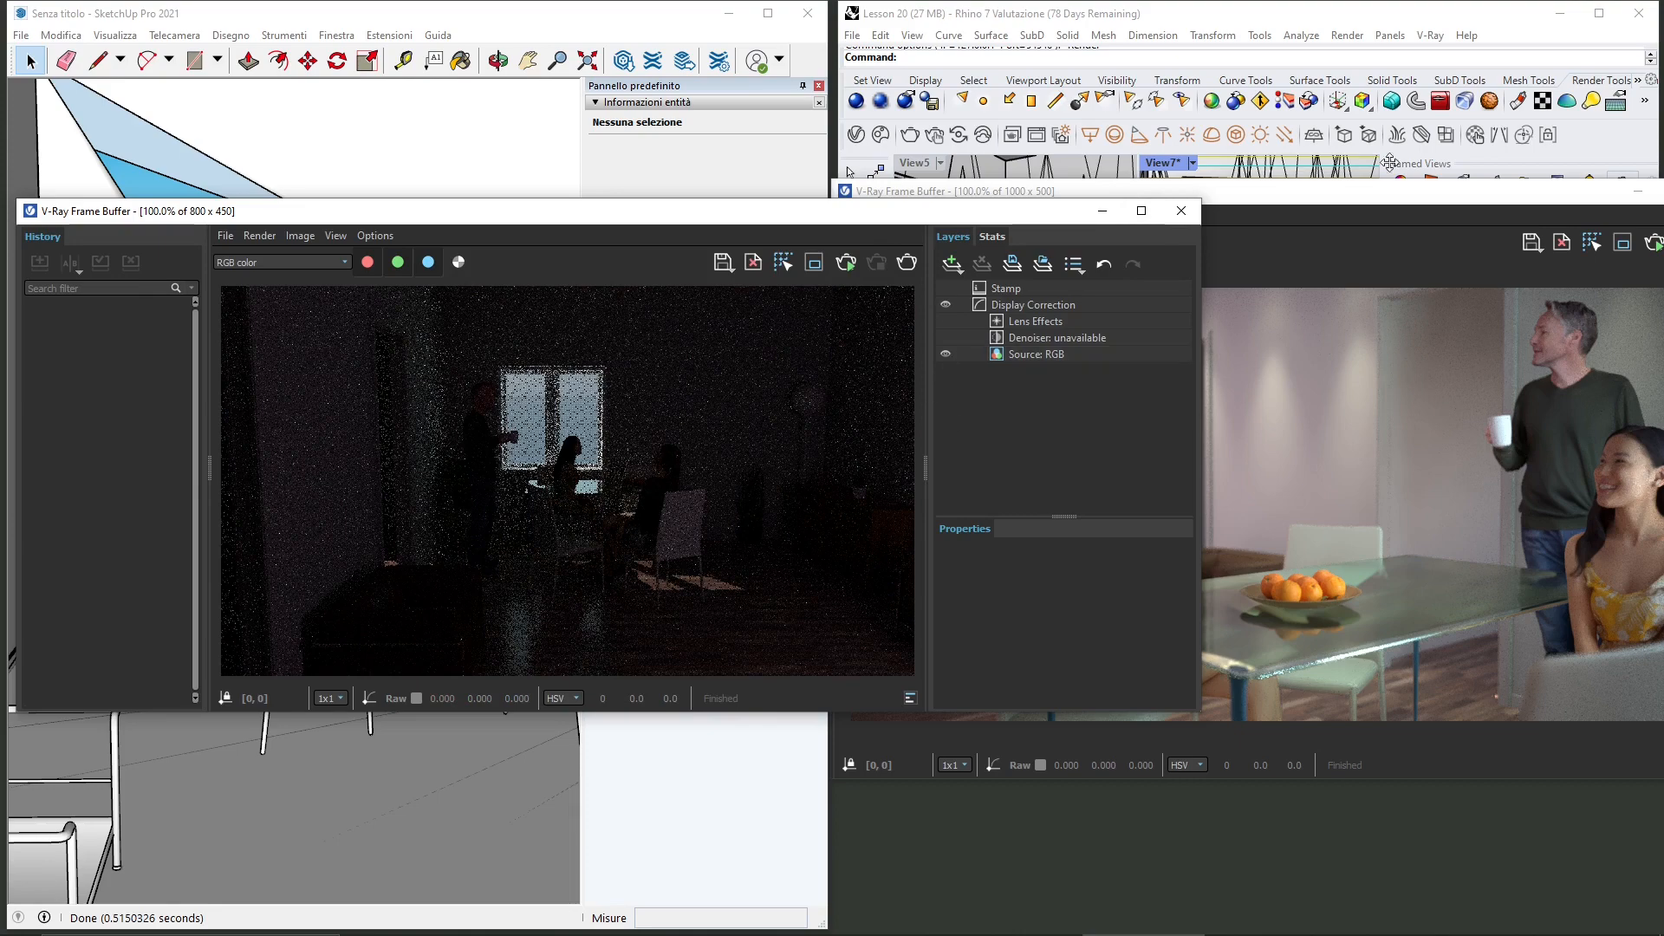
{"action": "left_click", "coordinate": [1181, 210]}
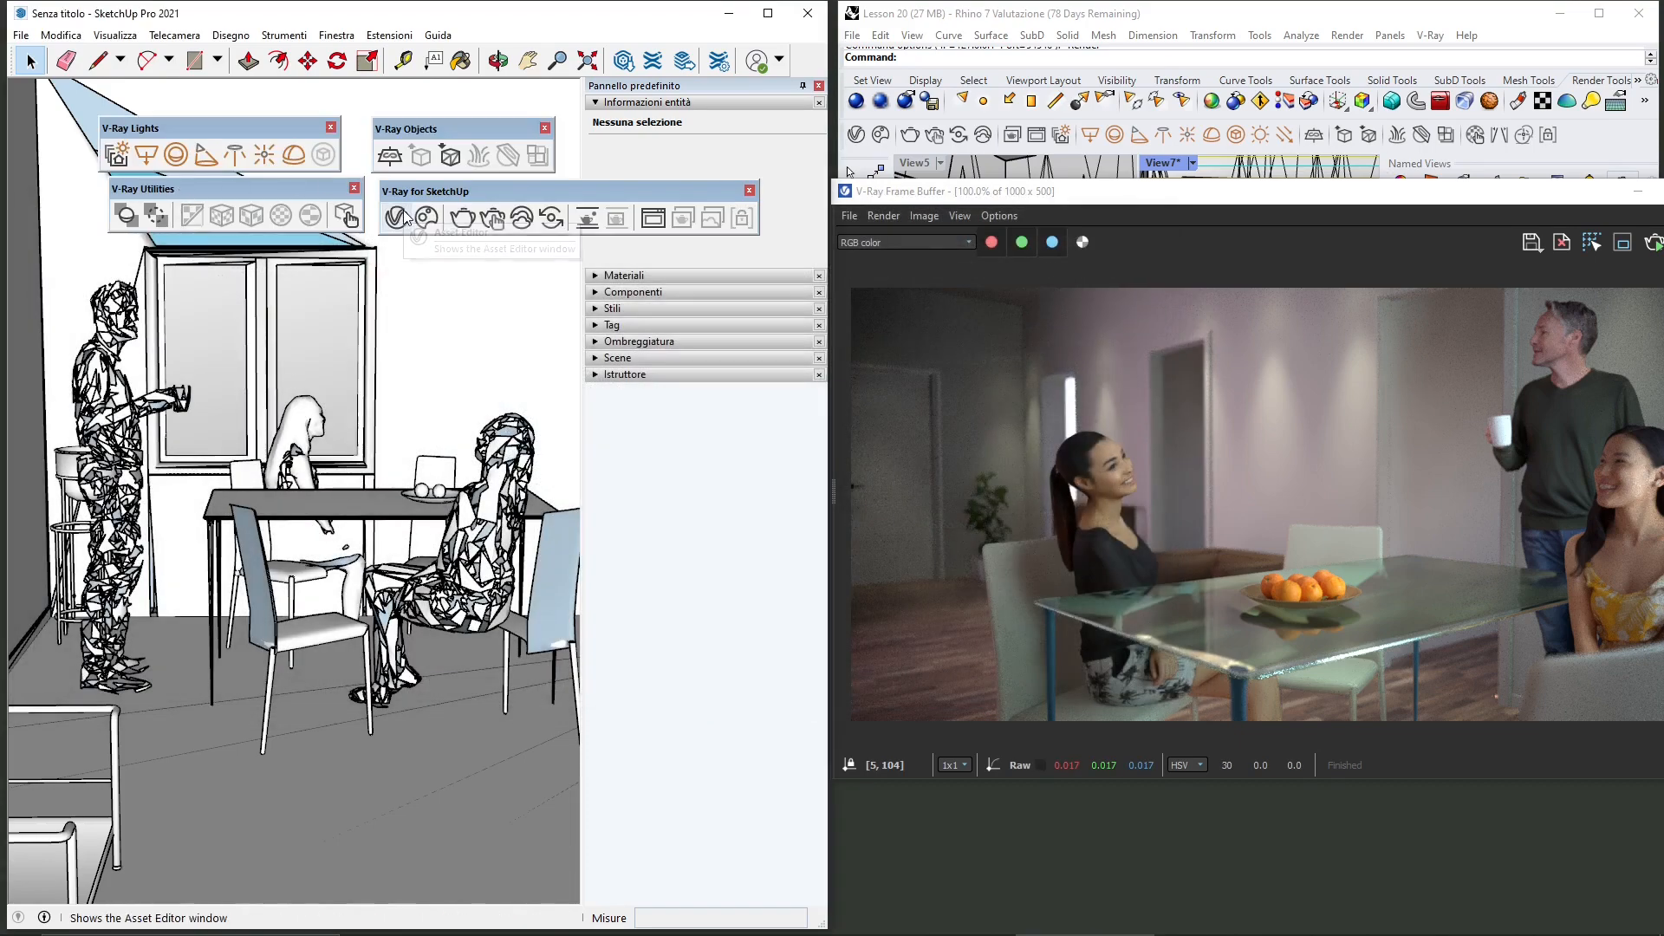
Step: Launch V-Ray Vision and load the "interior" VRScene file into it
{"action": "left_click", "coordinate": [552, 218]}
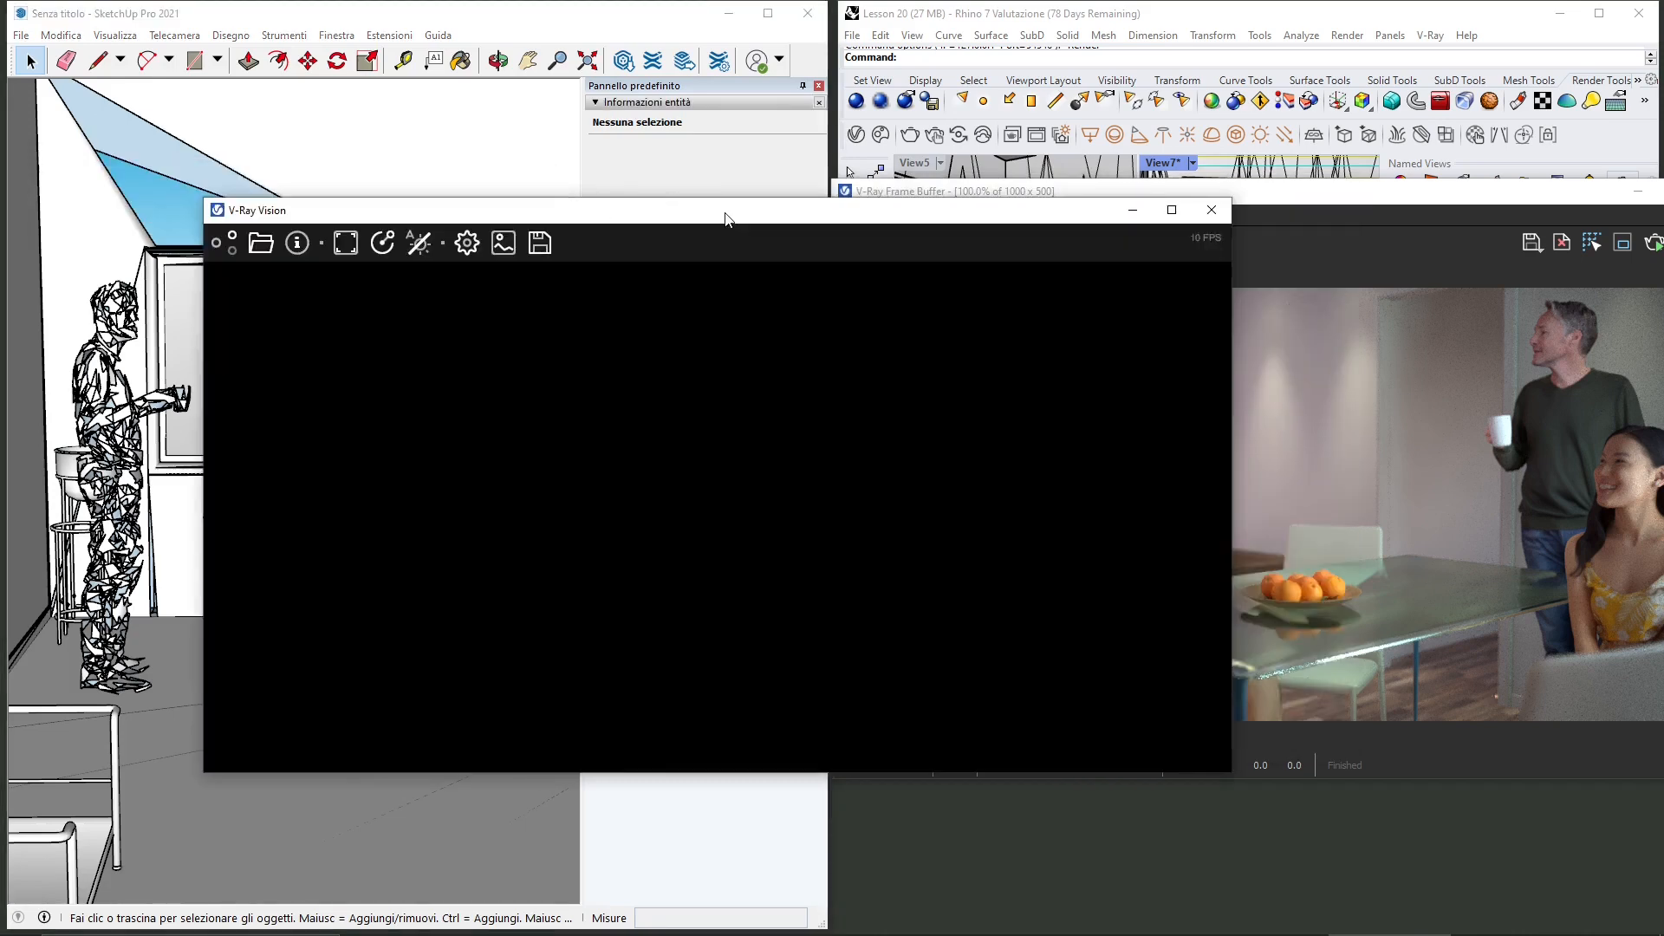
{"action": "left_click_drag", "start_coordinate": [725, 216], "coordinate": [601, 213]}
{"action": "left_click", "coordinate": [136, 236]}
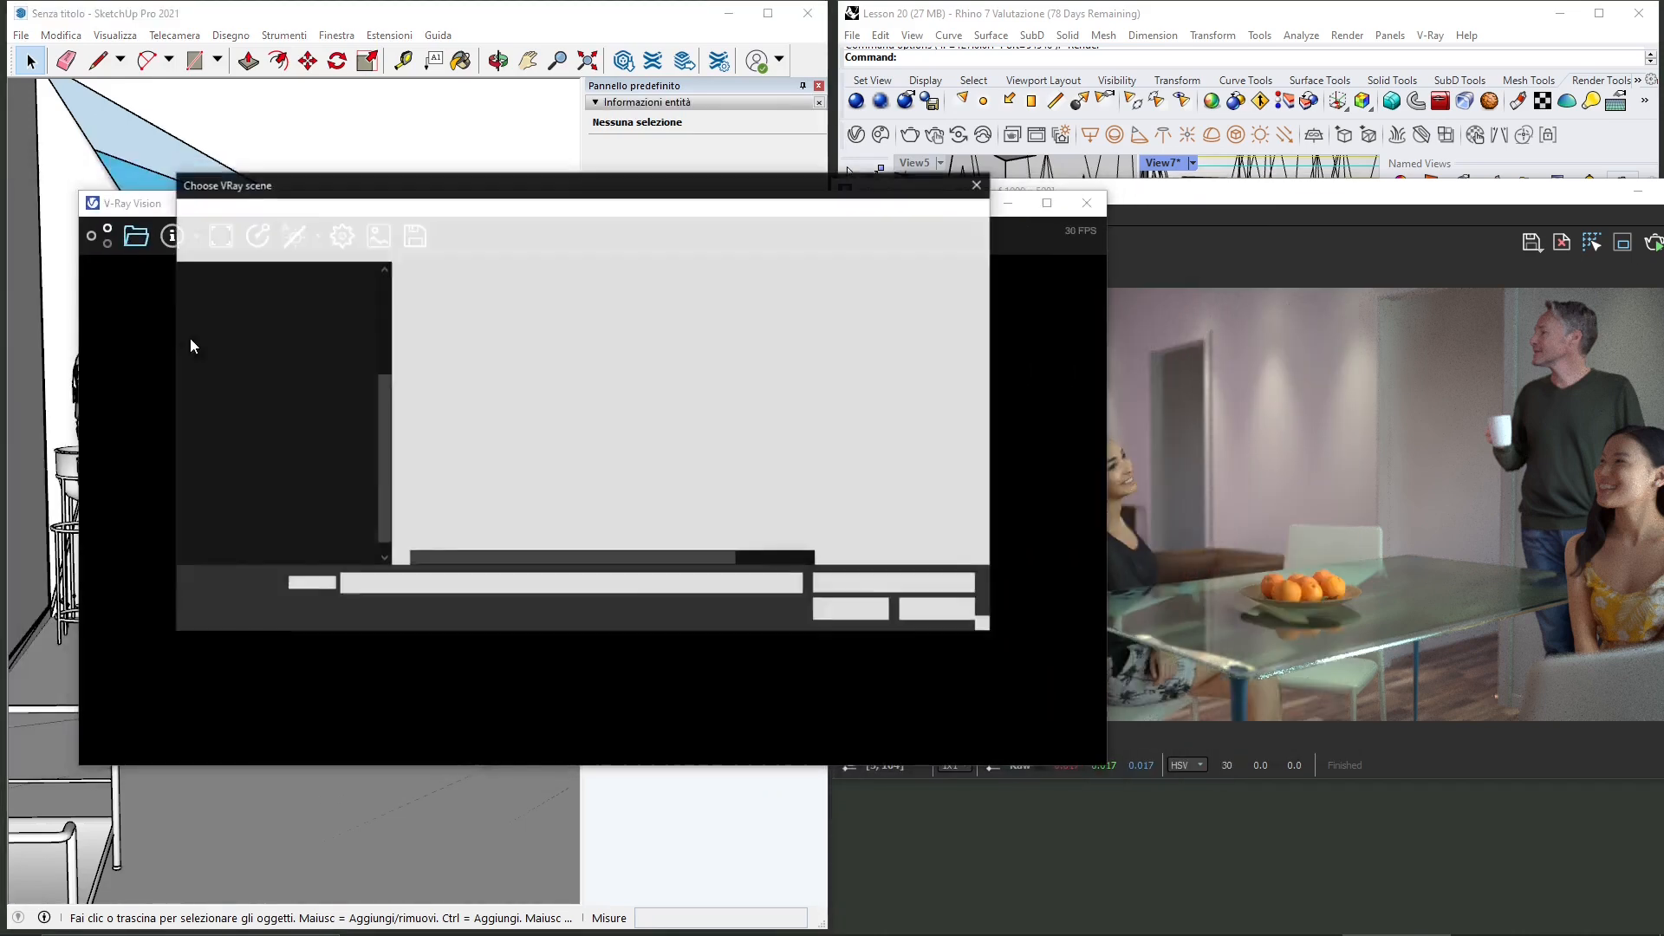
{"action": "left_click", "coordinate": [442, 334]}
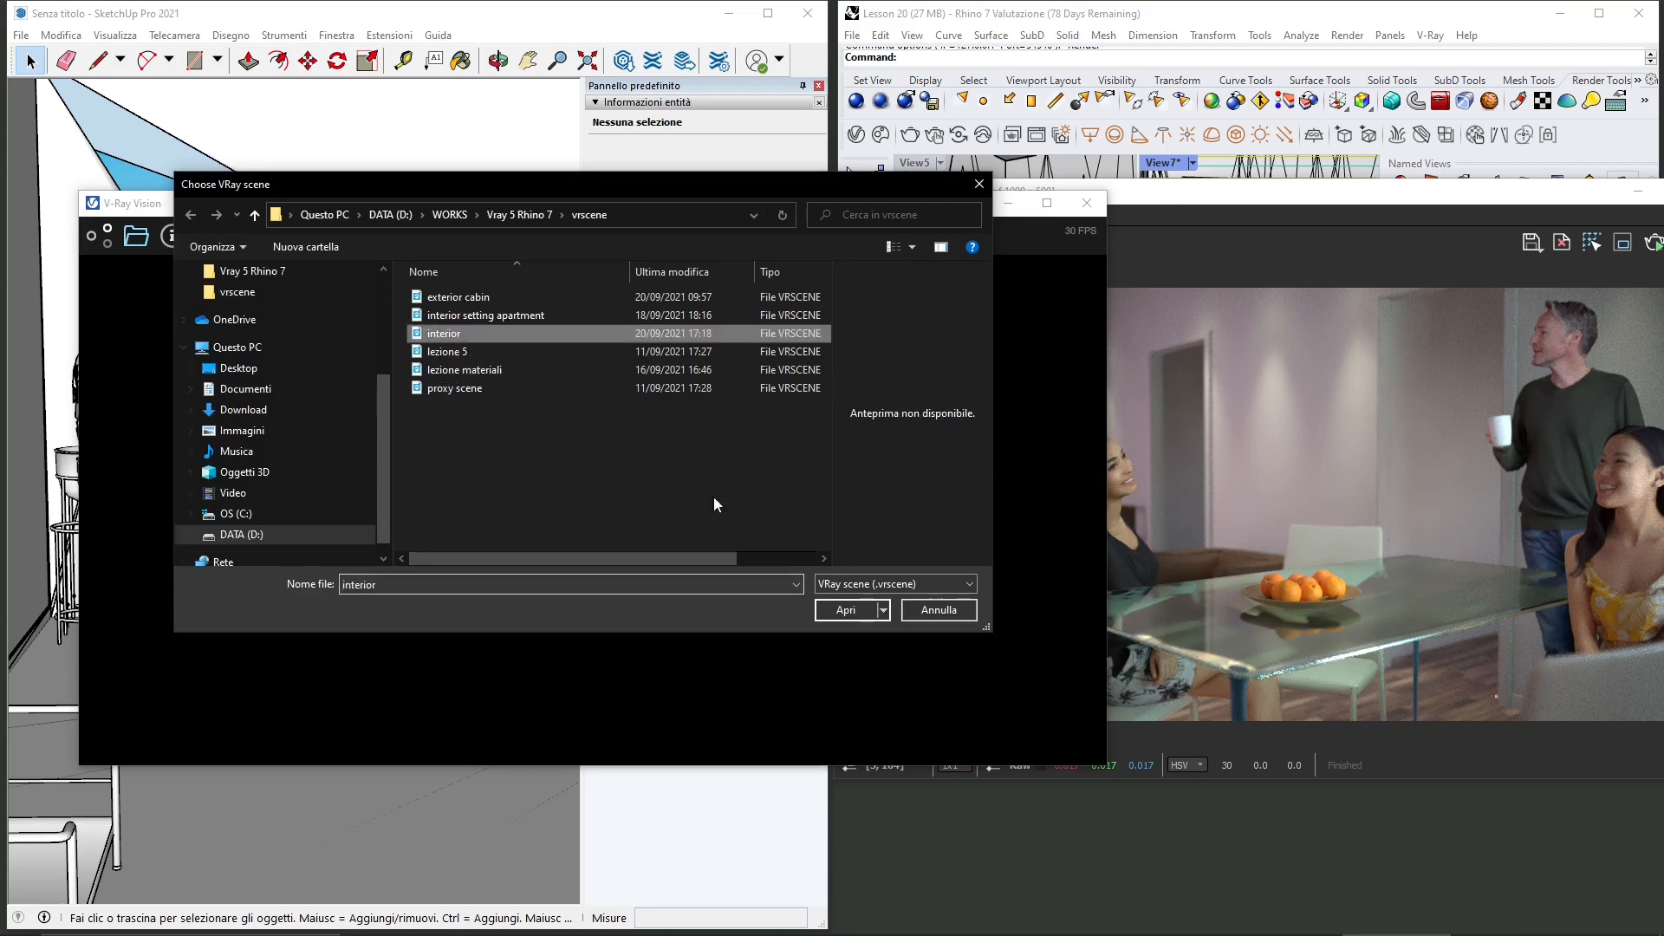
{"action": "left_click", "coordinate": [862, 612]}
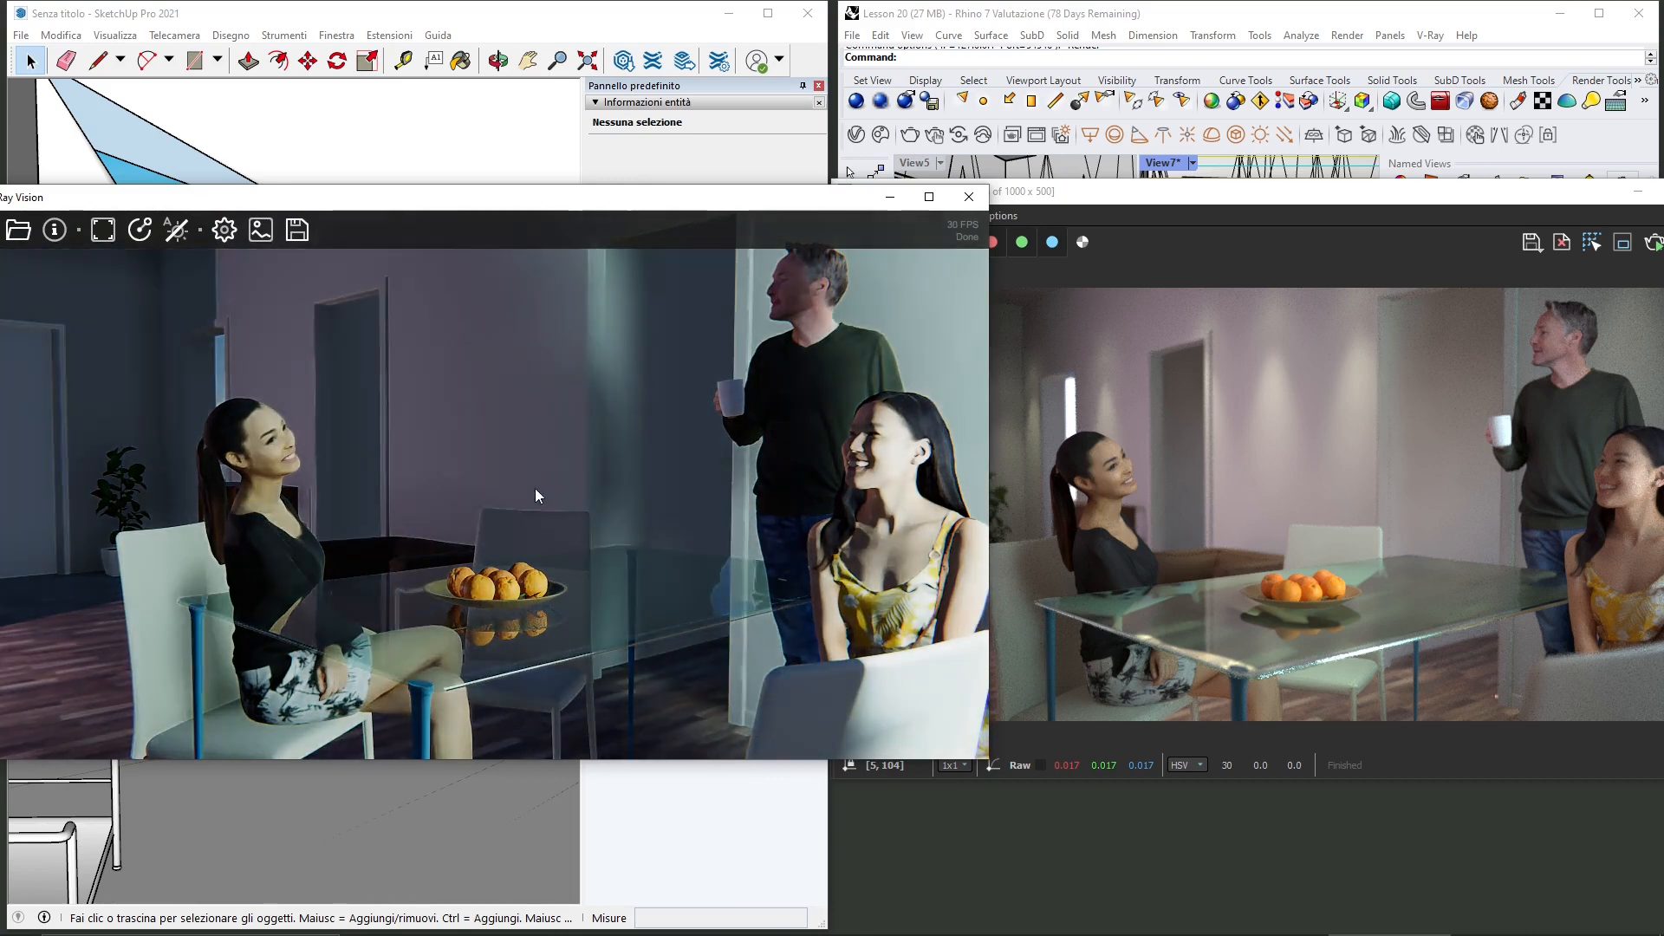
Step: Enable Auto Exposure in V-Ray Vision's settings and reposition the Vision window beside SketchUp
{"action": "left_click", "coordinate": [224, 230]}
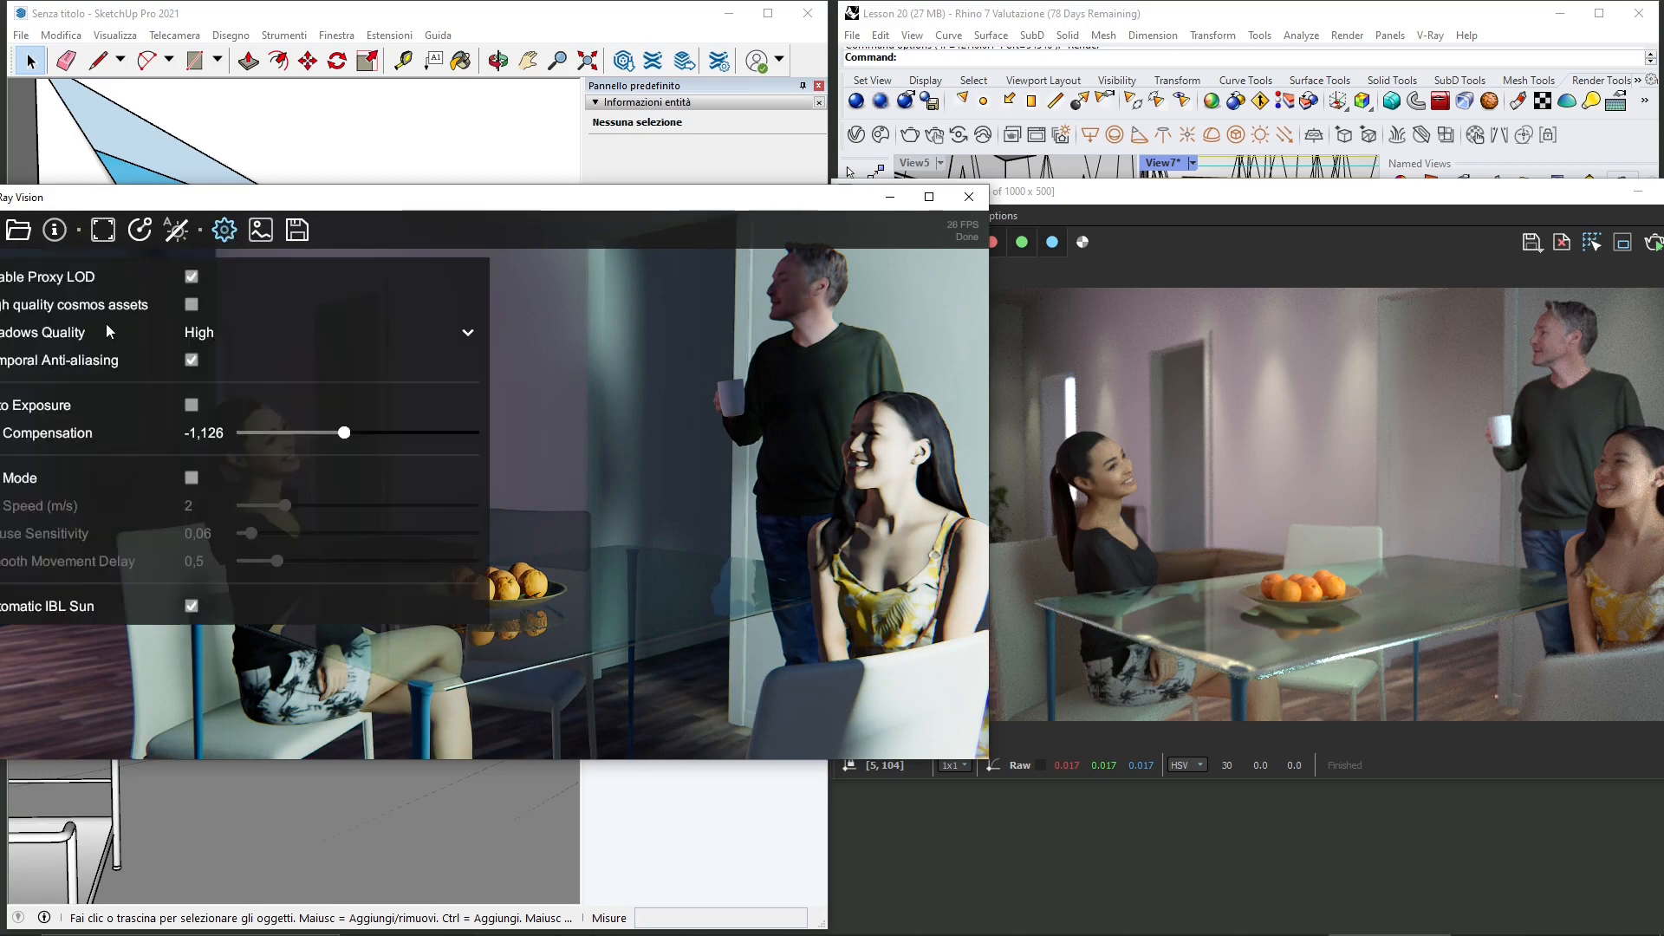
{"action": "left_click", "coordinate": [190, 409]}
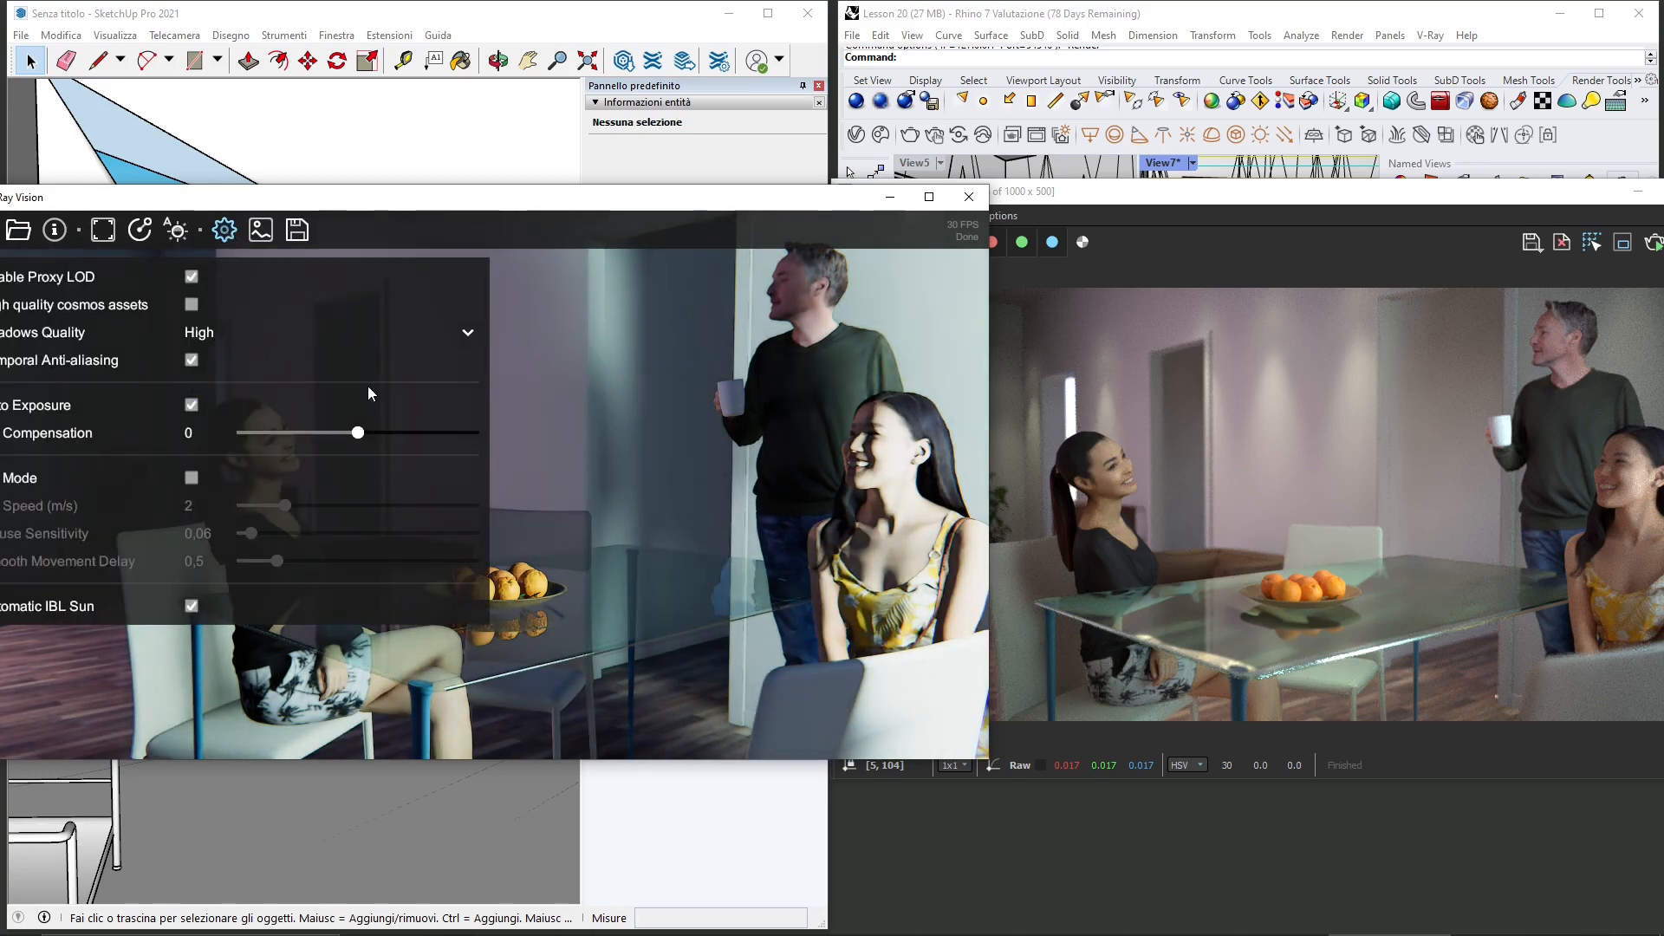
{"action": "left_click", "coordinate": [237, 233]}
{"action": "left_click_drag", "start_coordinate": [272, 205], "coordinate": [269, 204]}
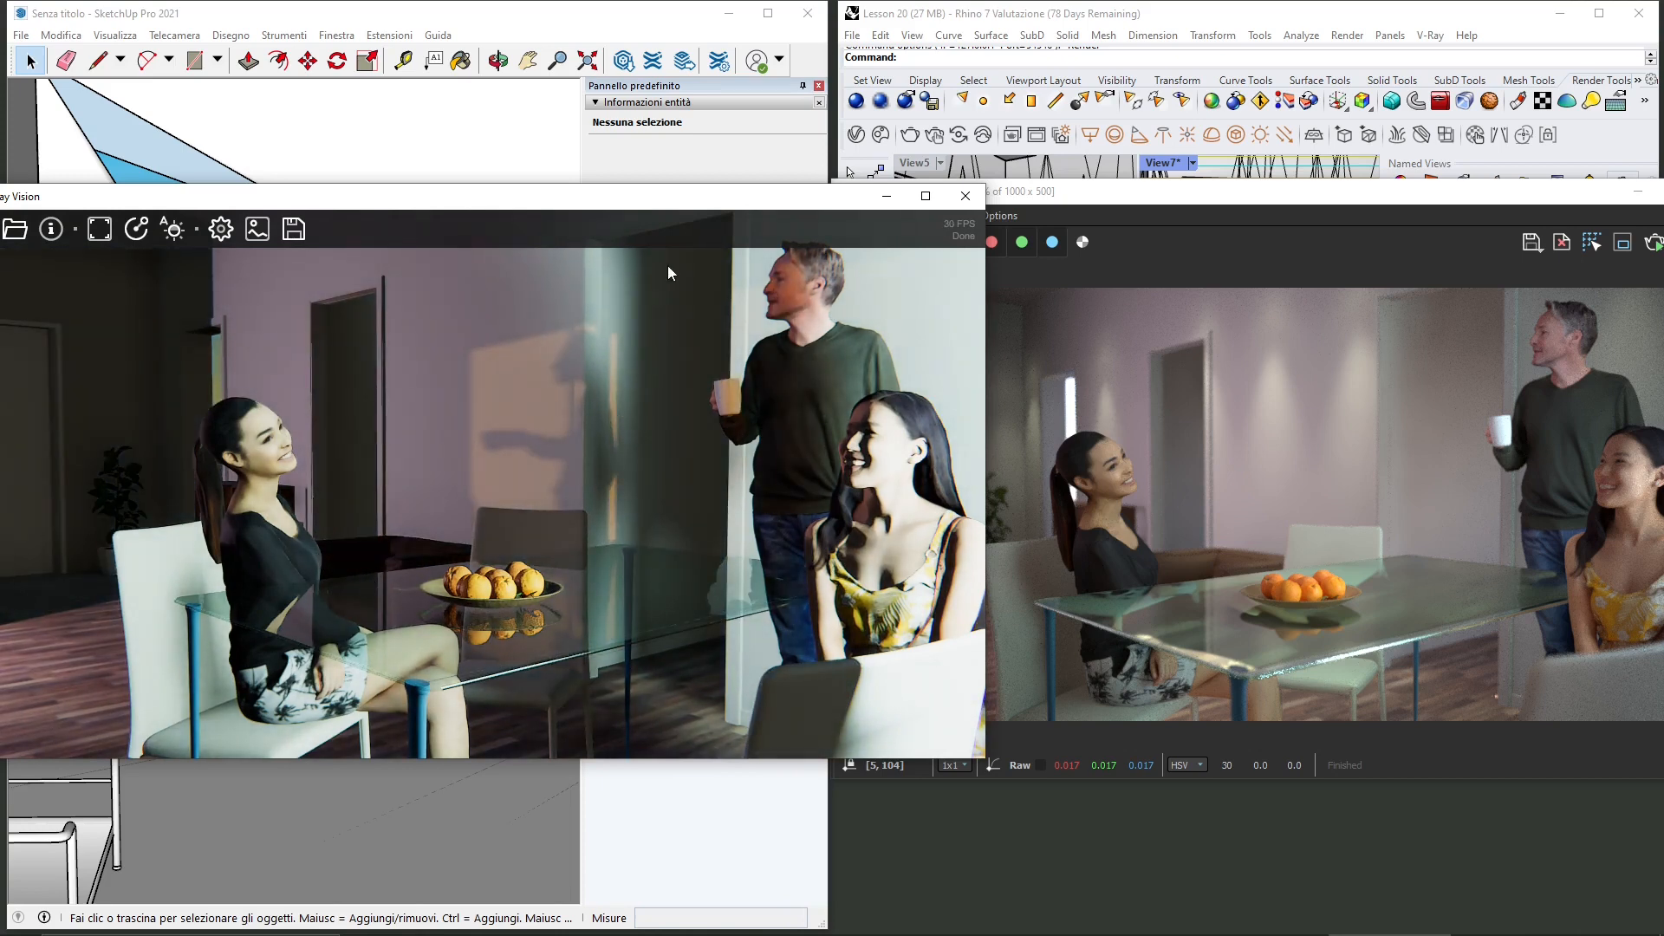
{"action": "left_click_drag", "start_coordinate": [670, 214], "coordinate": [506, 204]}
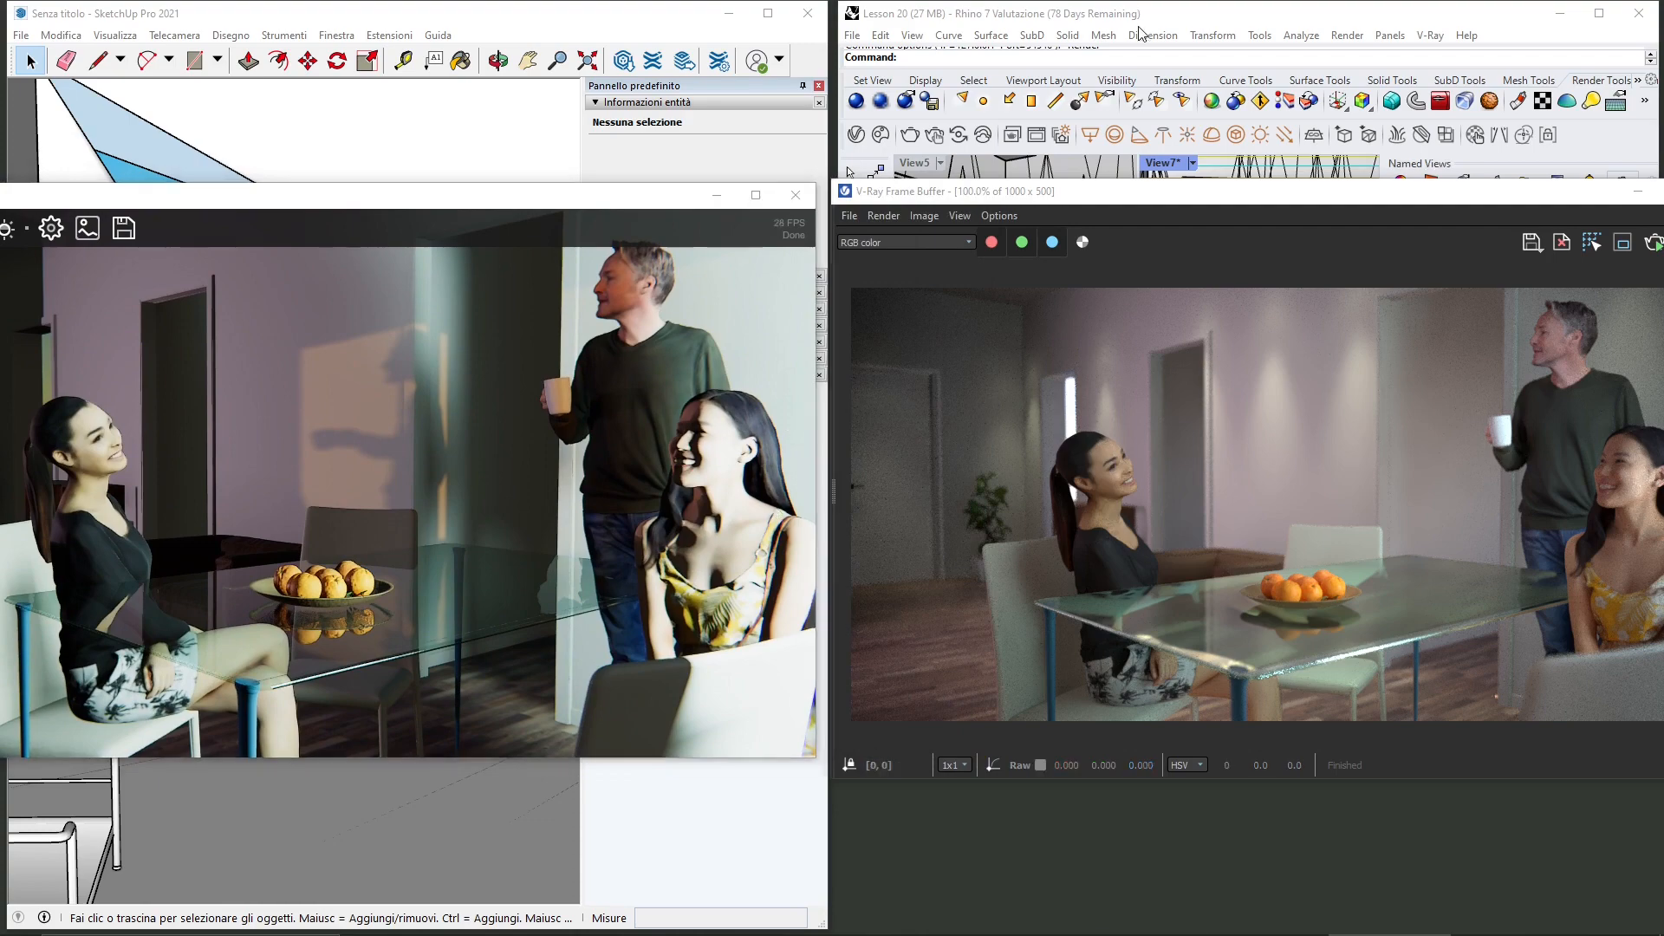
{"action": "left_click", "coordinate": [581, 26]}
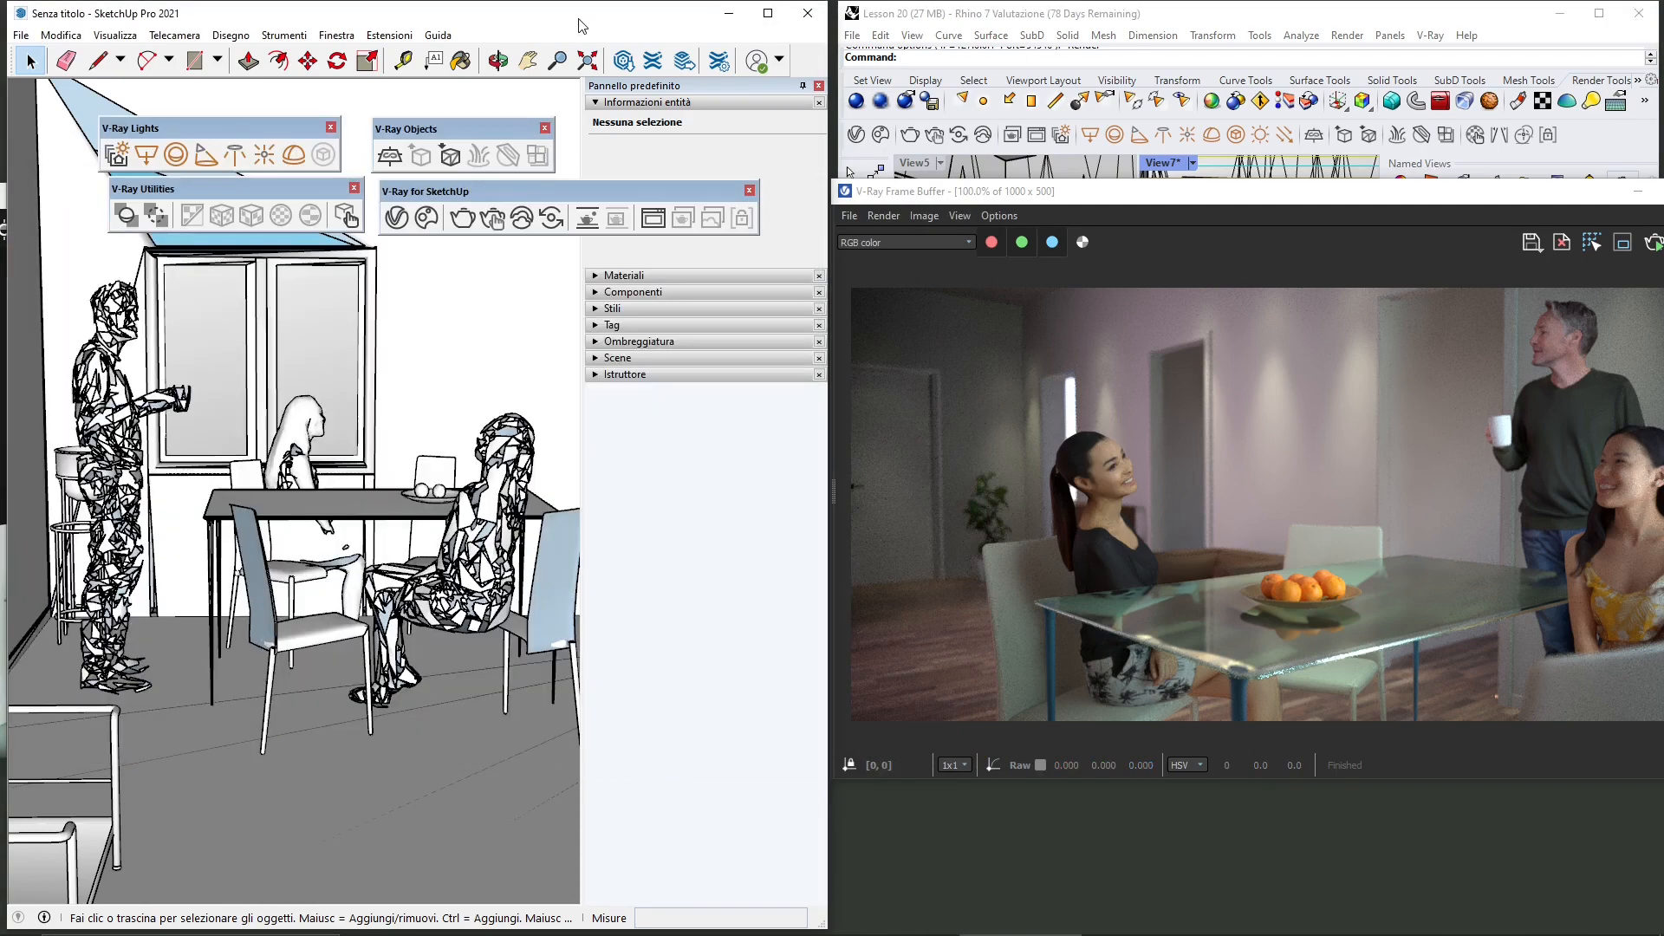